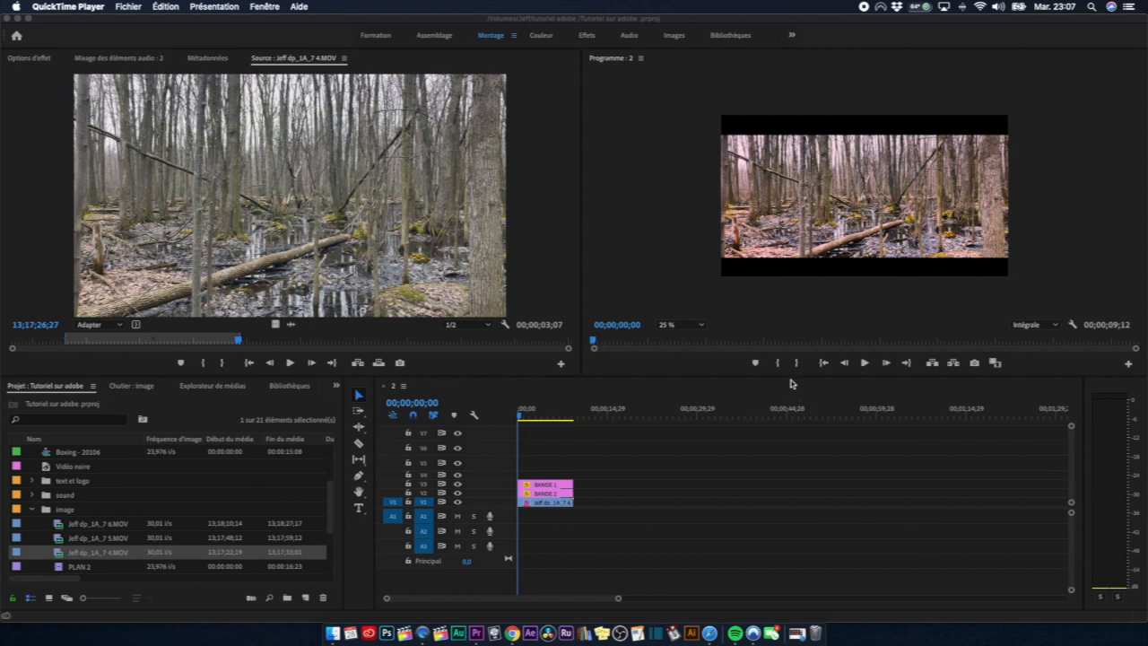
- Play about the first two seconds of the sequence in the program monitor and stop playback
left_click(874, 364)
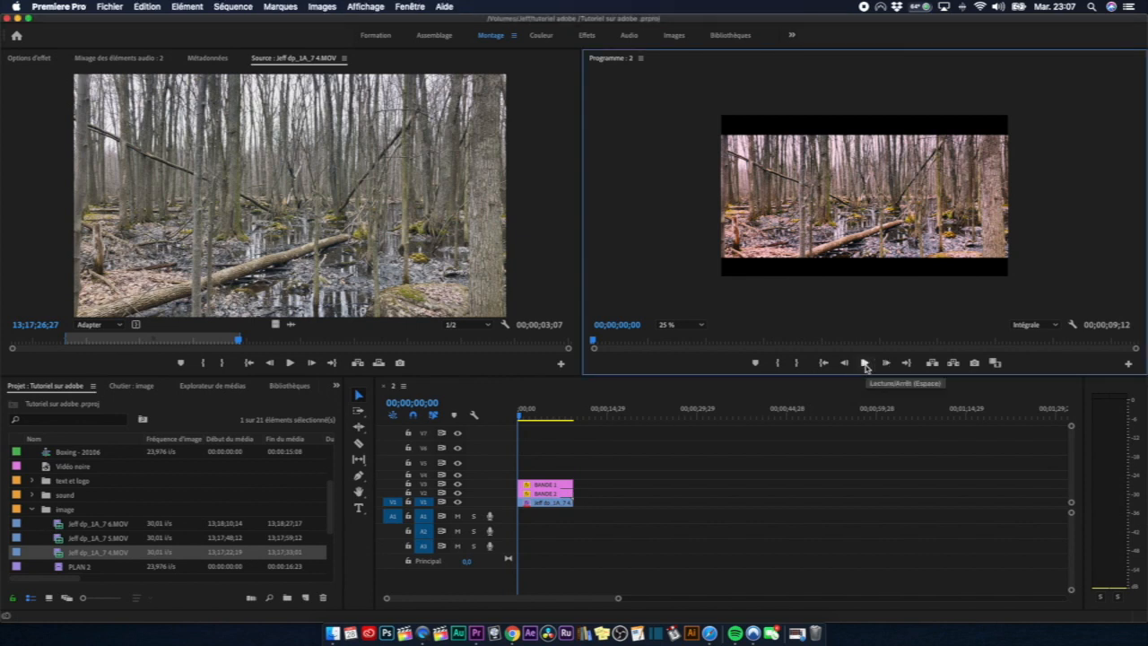
key("space")
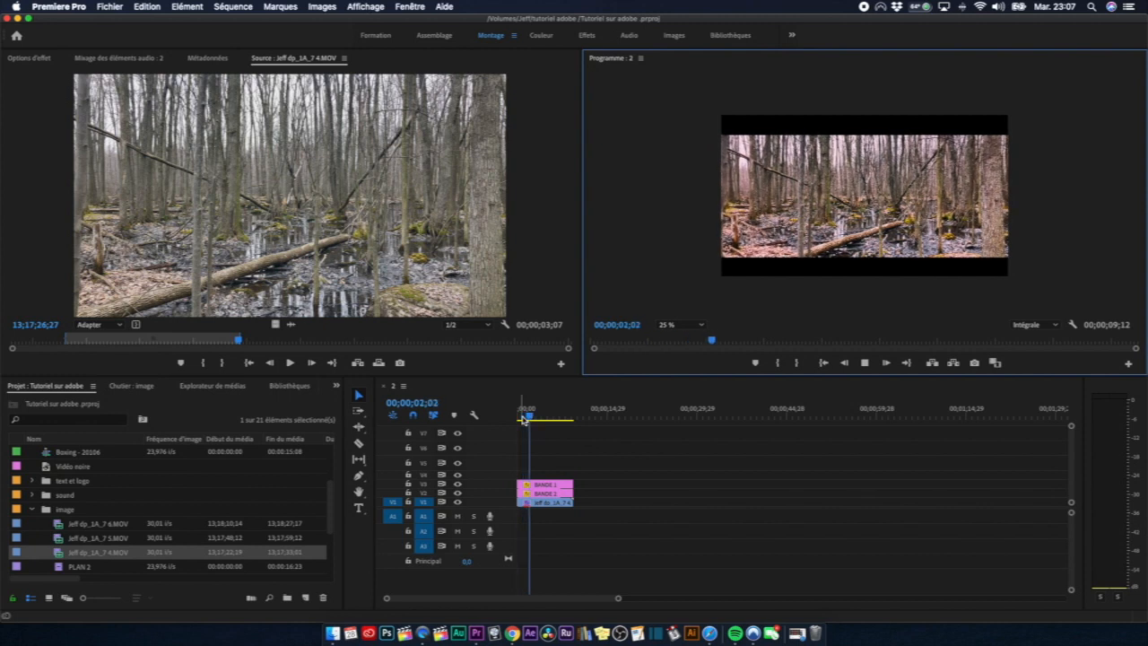
key("space")
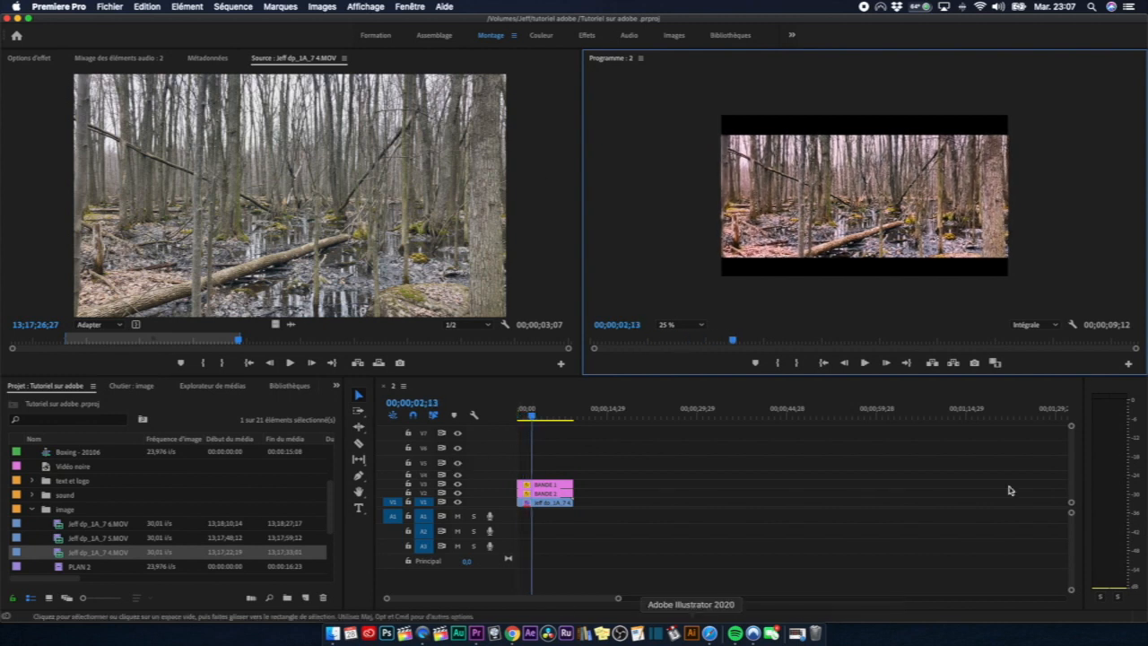
- Open the media export settings for the sequence and move the dialog clear of the program monitor
left_click(105, 7)
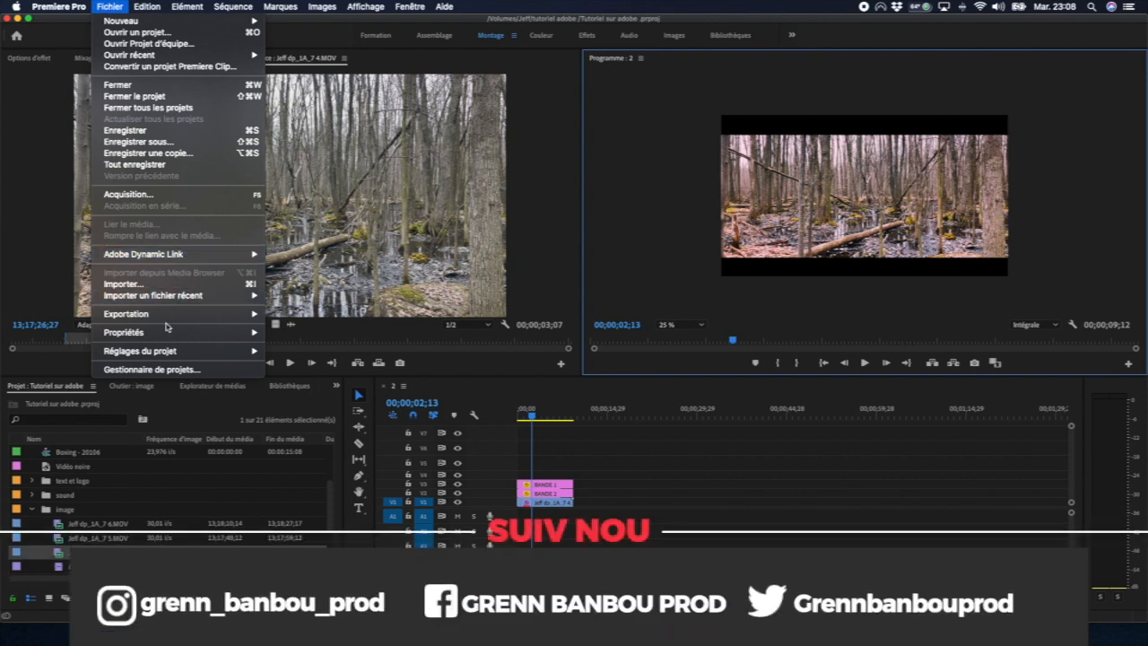
mouse_move(168, 318)
left_click(312, 315)
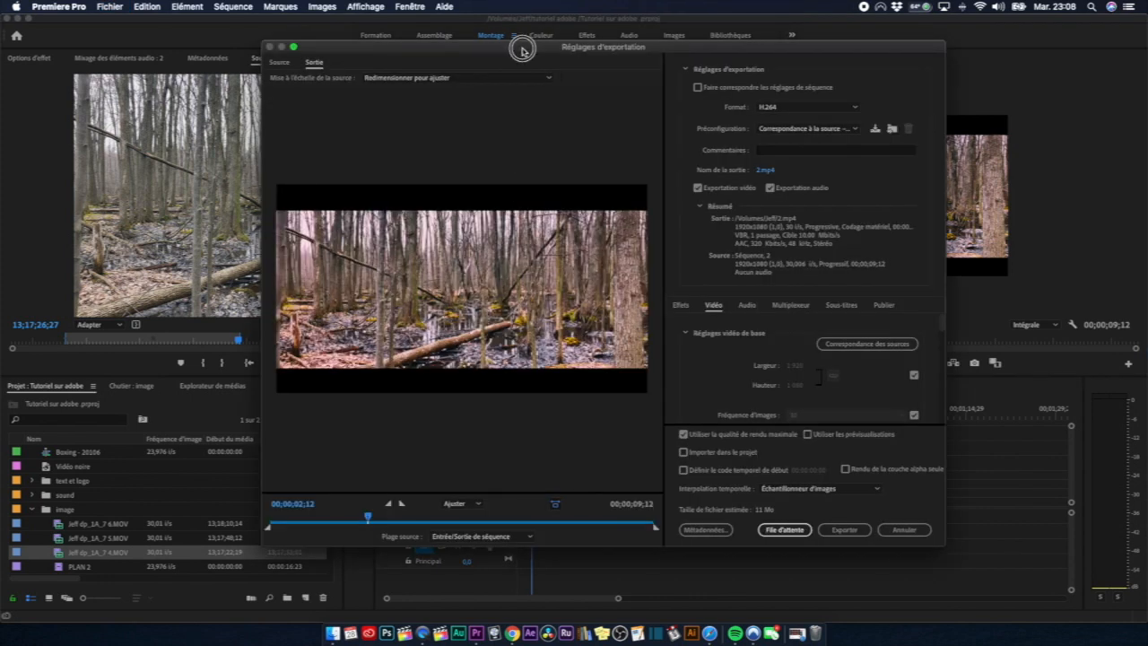
left_click_drag(517, 50, 333, 57)
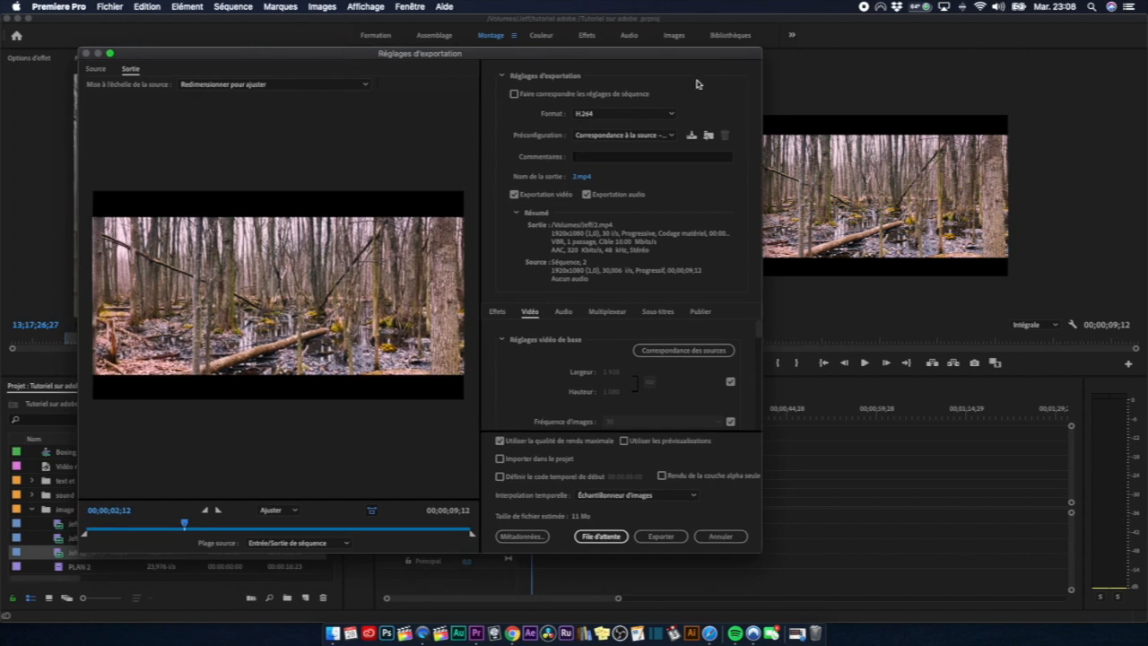
- Choose H.264 as the export format and apply the Facebook 1080p Full HD preset
left_click(641, 117)
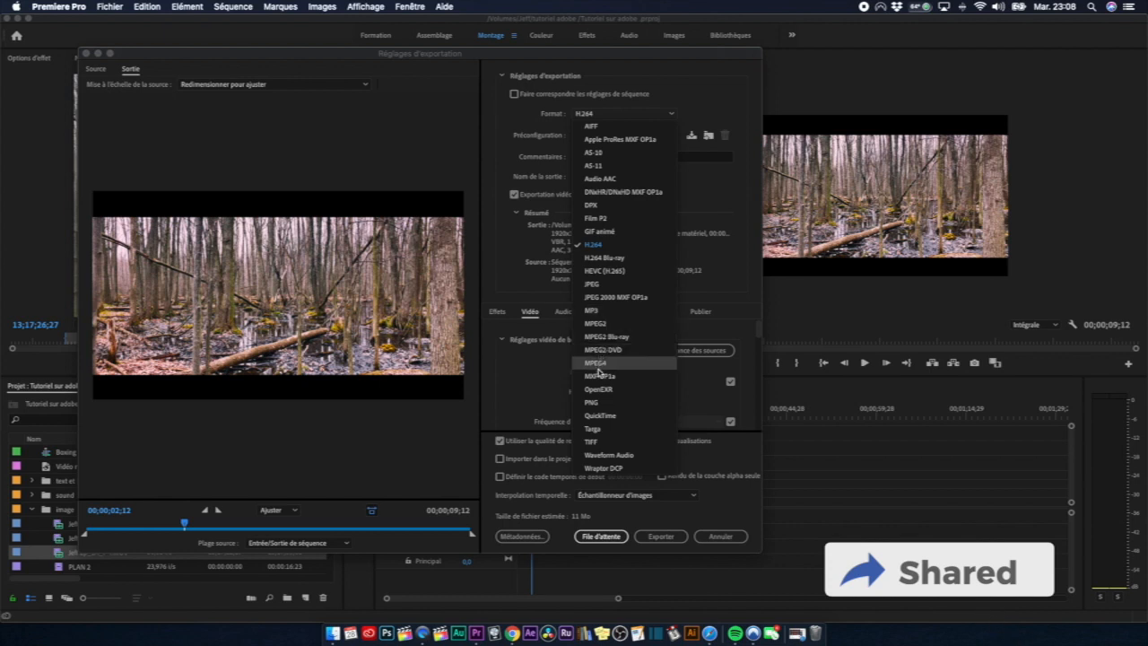
left_click(607, 249)
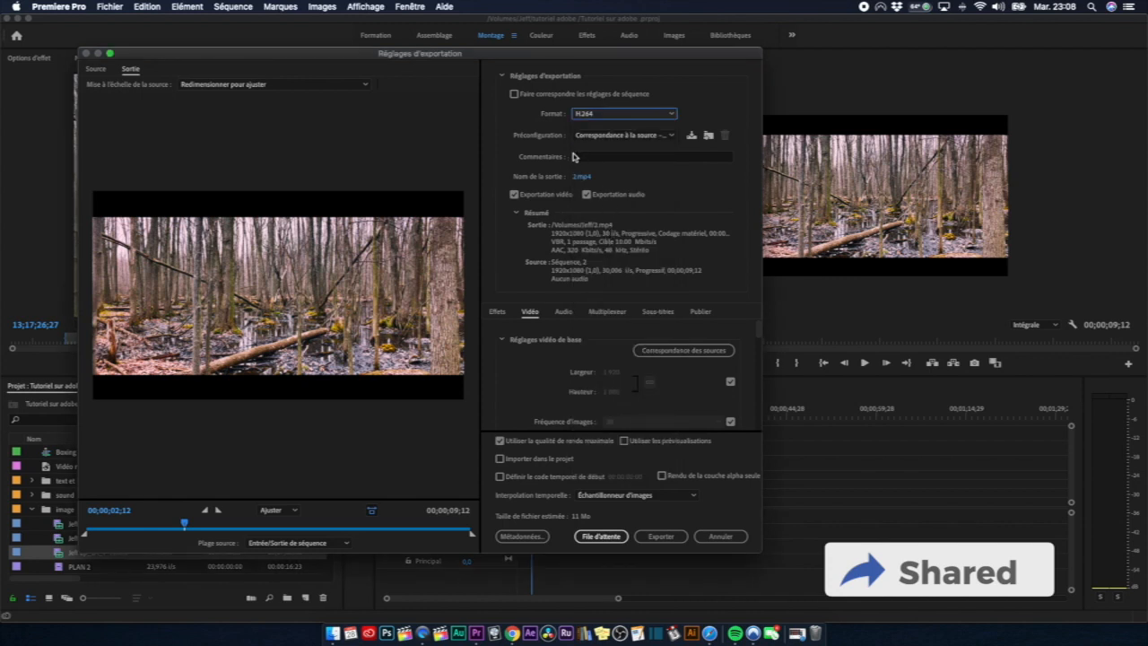
left_click(613, 158)
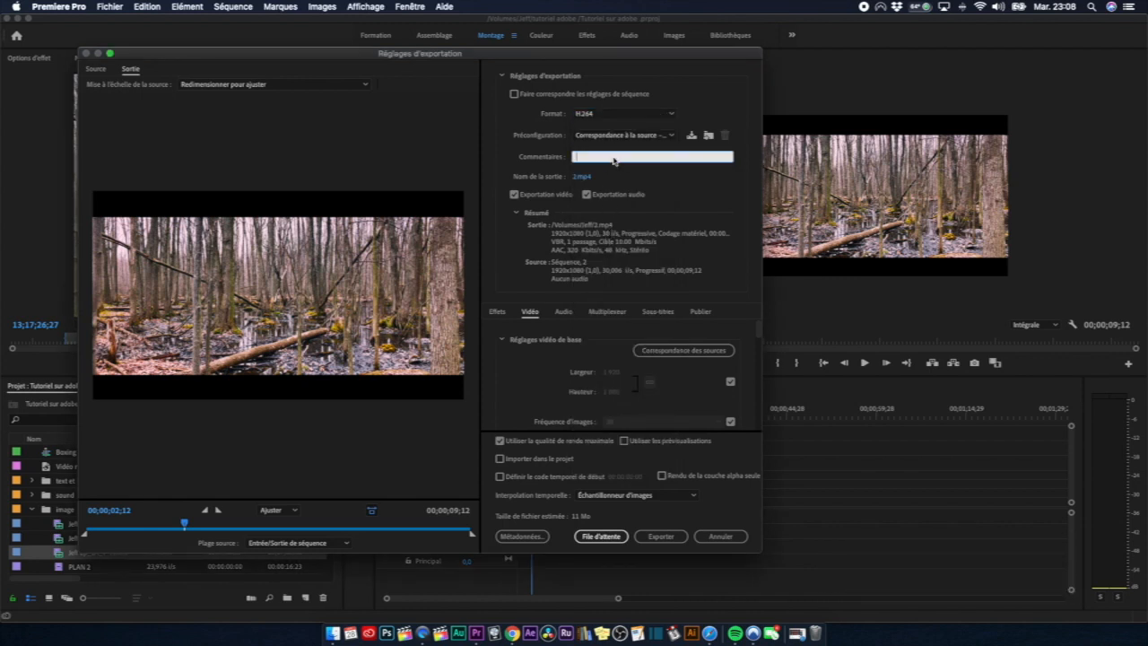
left_click(666, 134)
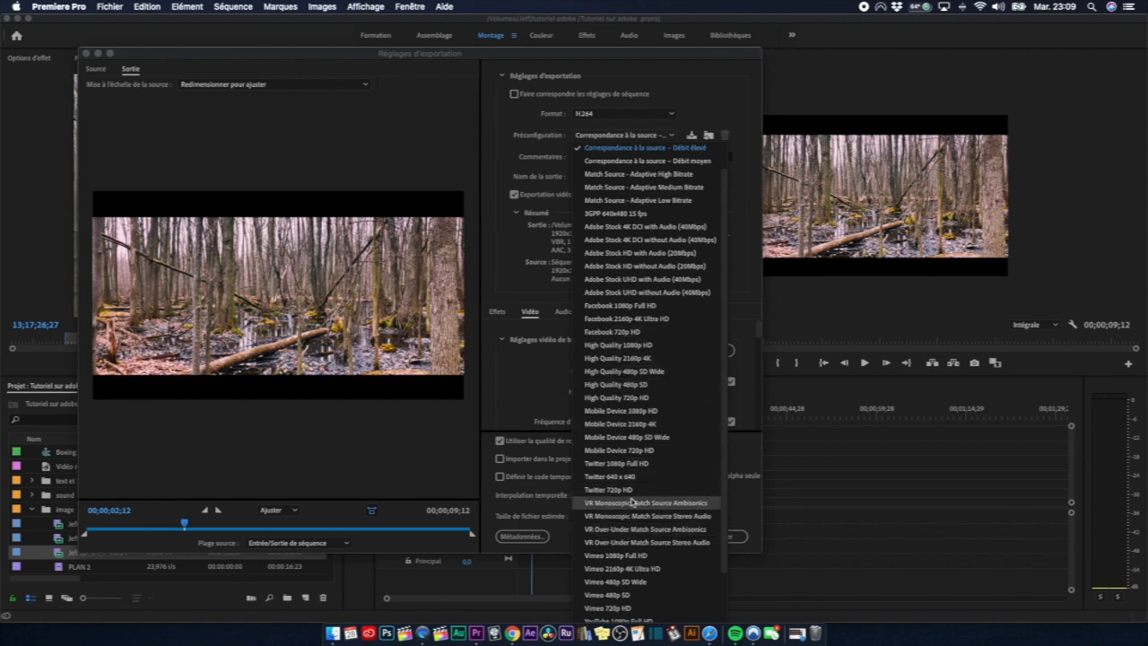
scroll(620, 254, "down", 3)
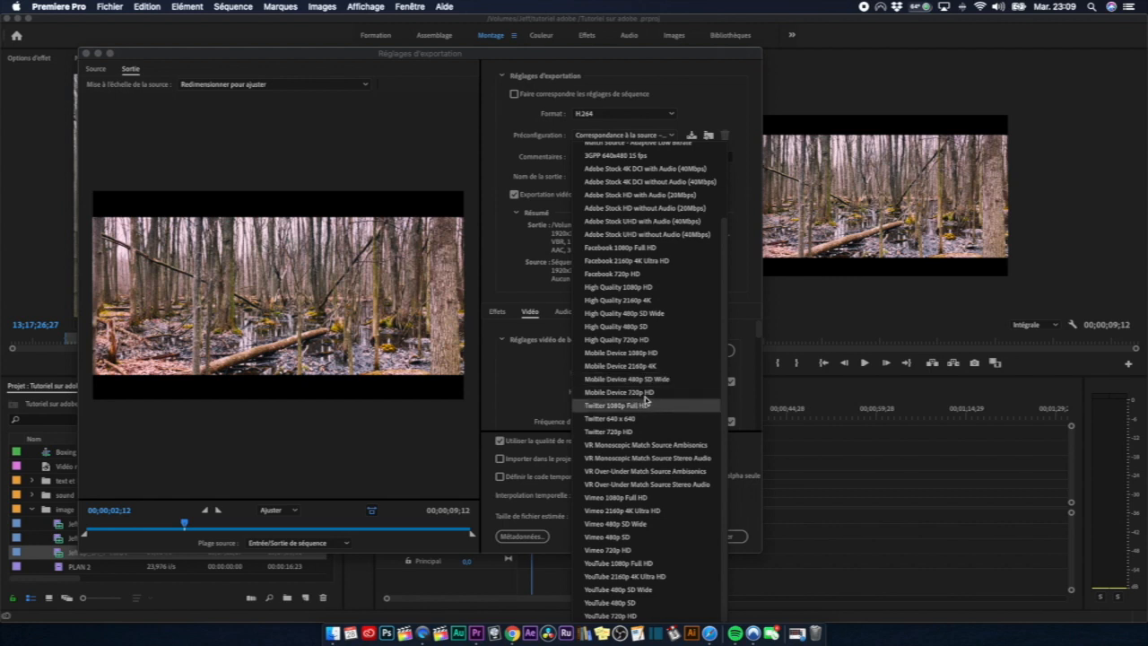
left_click(643, 247)
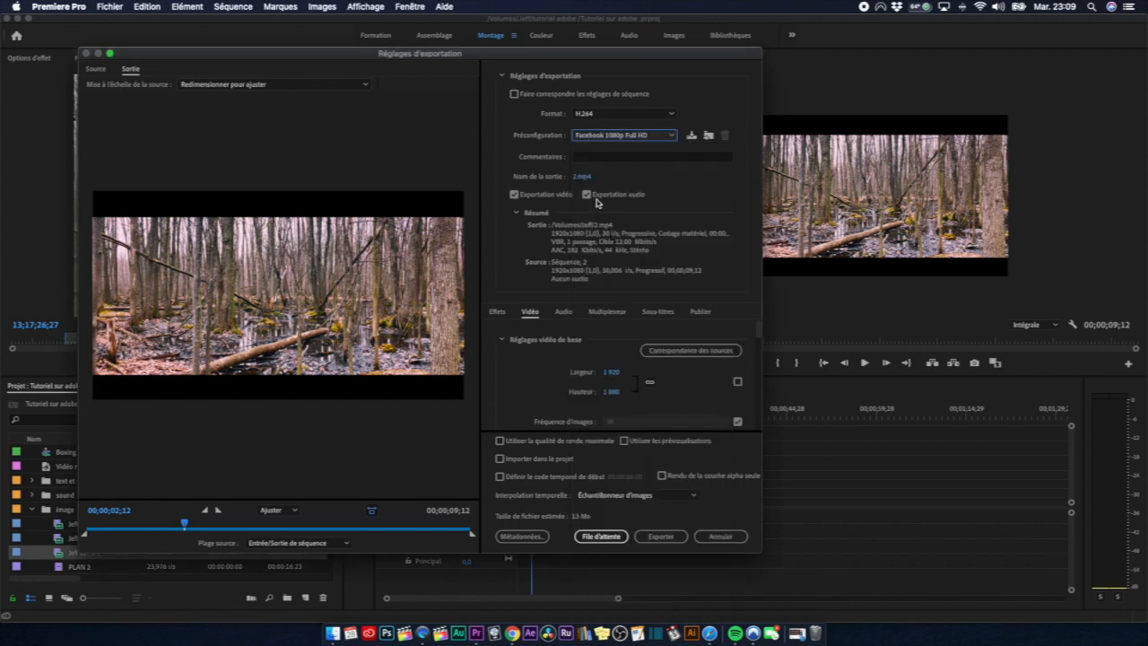
- Unlink the export frame rate from the source video and set it to 24
scroll(597, 322, "down", 1)
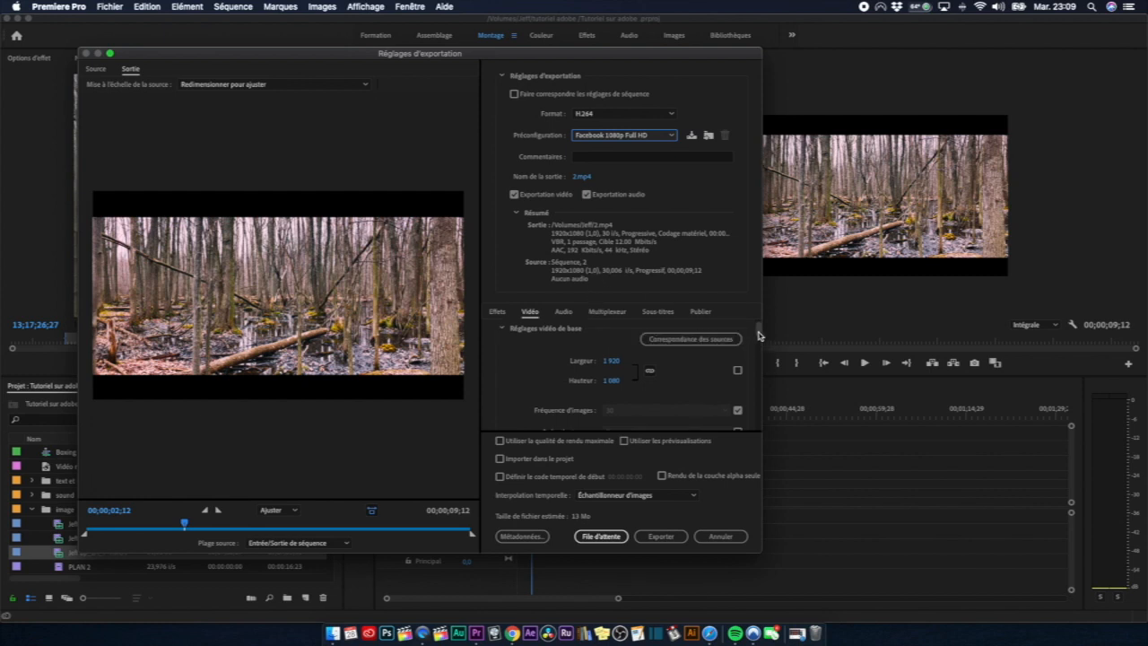
scroll(758, 335, "down", 3)
scroll(750, 336, "up", 3)
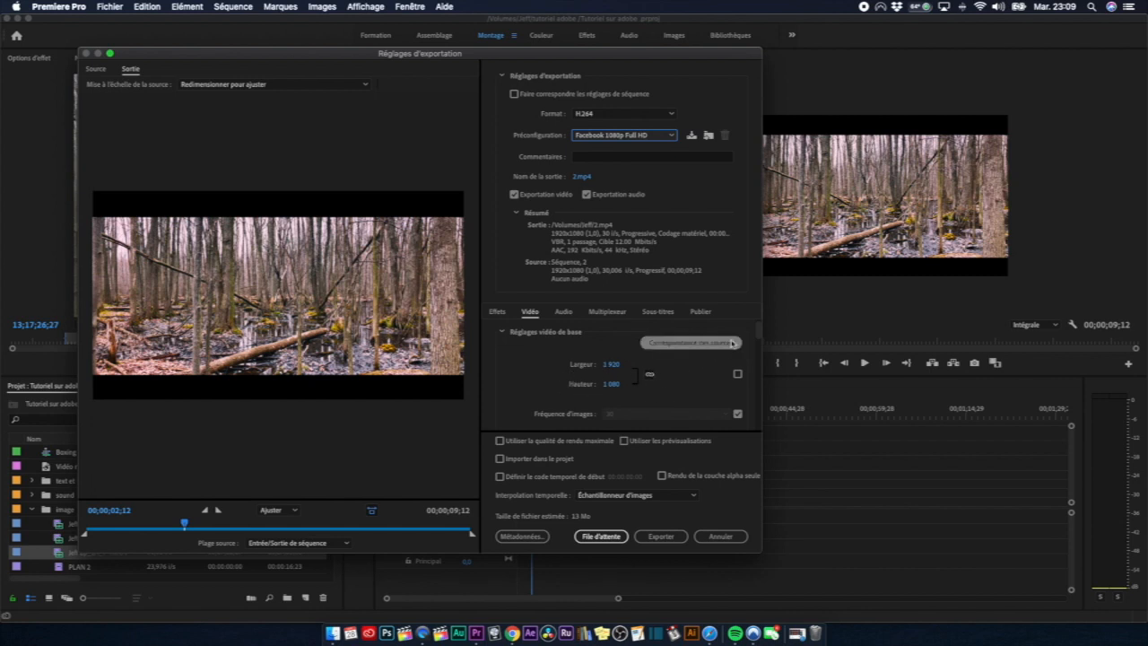
scroll(745, 339, "down", 3)
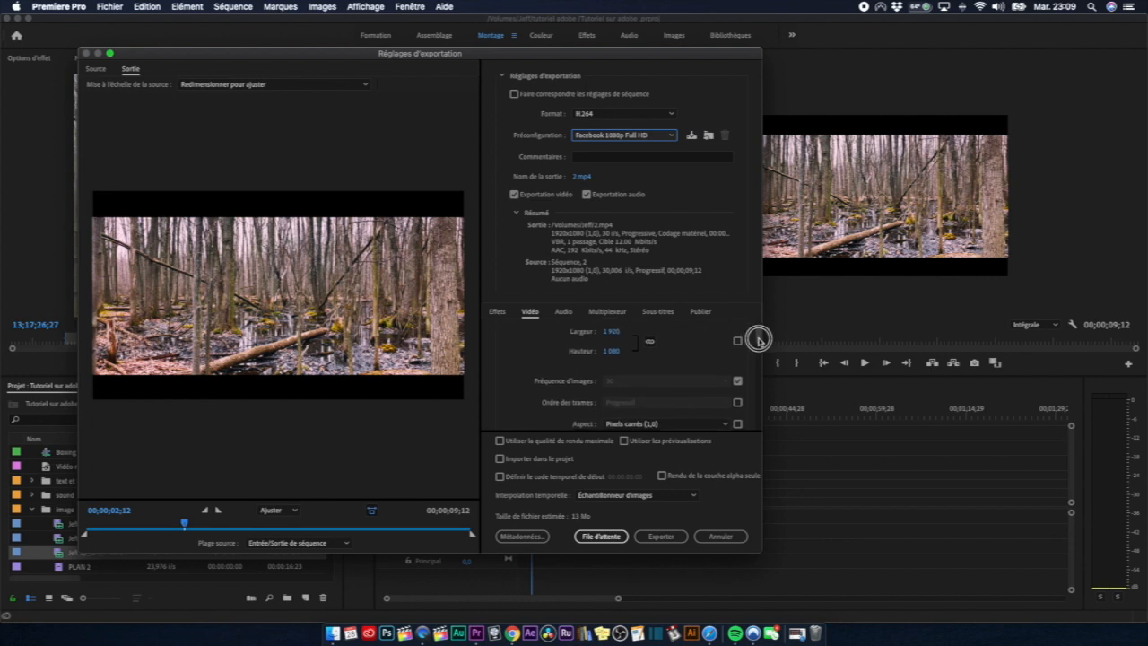
left_click(737, 365)
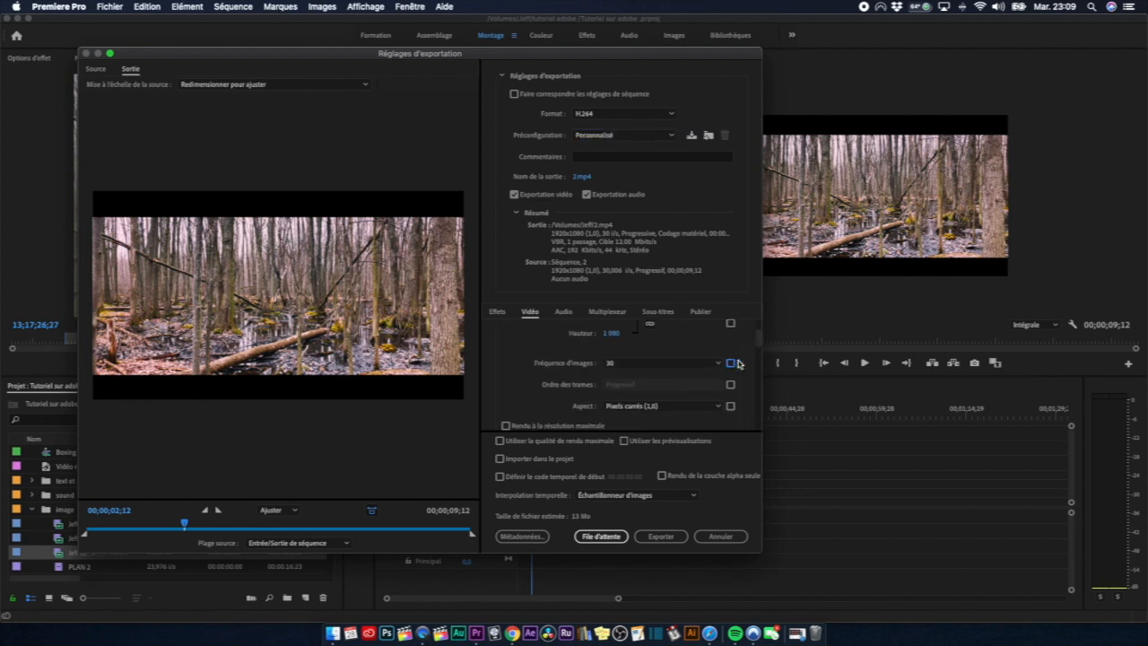
left_click(717, 364)
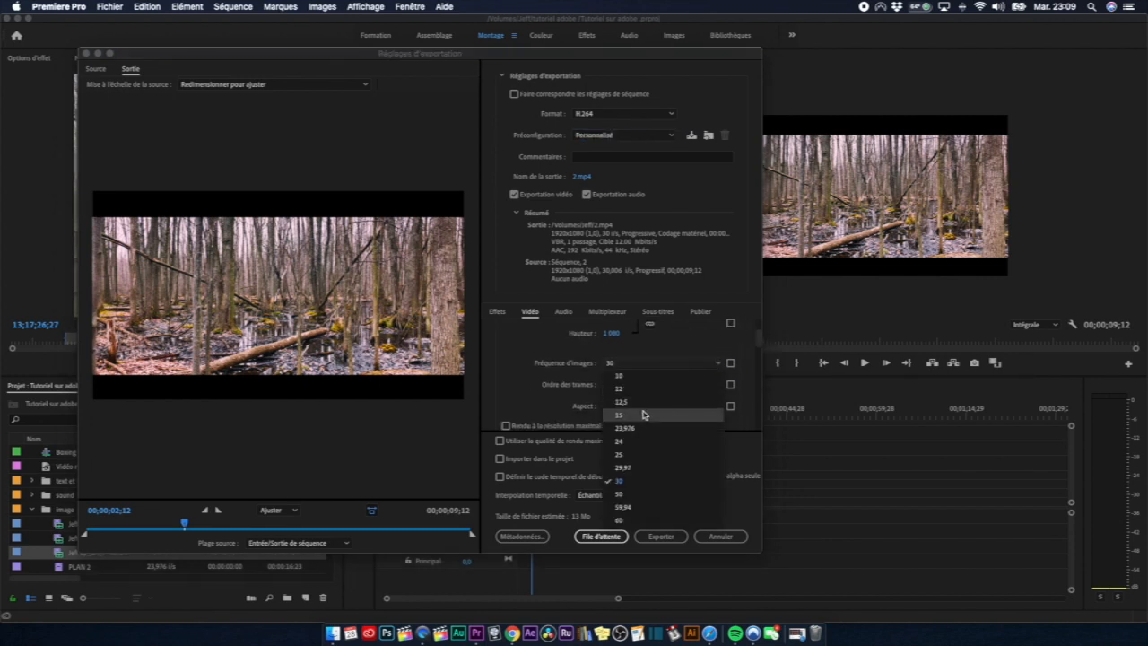
left_click(630, 441)
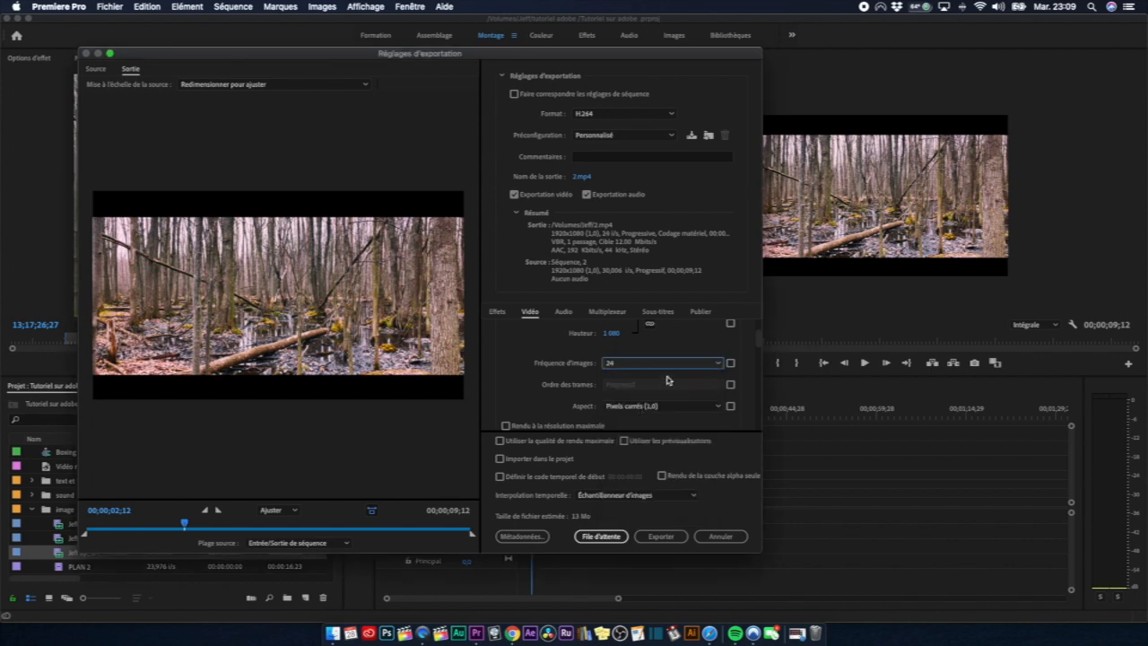
left_click(730, 363)
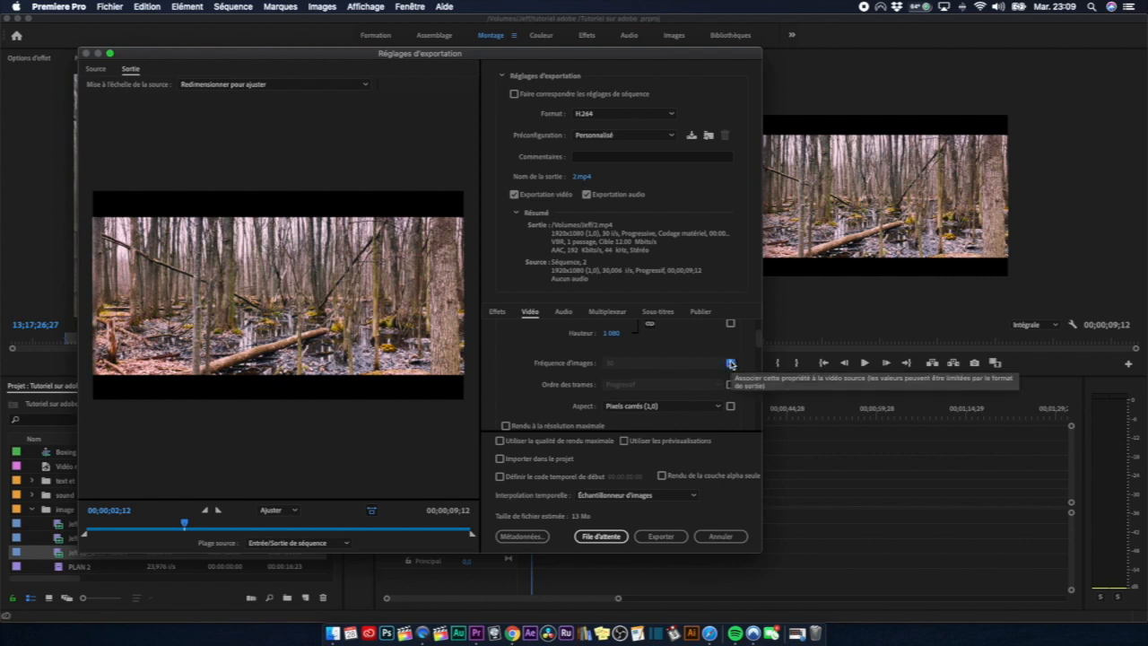
left_click(731, 364)
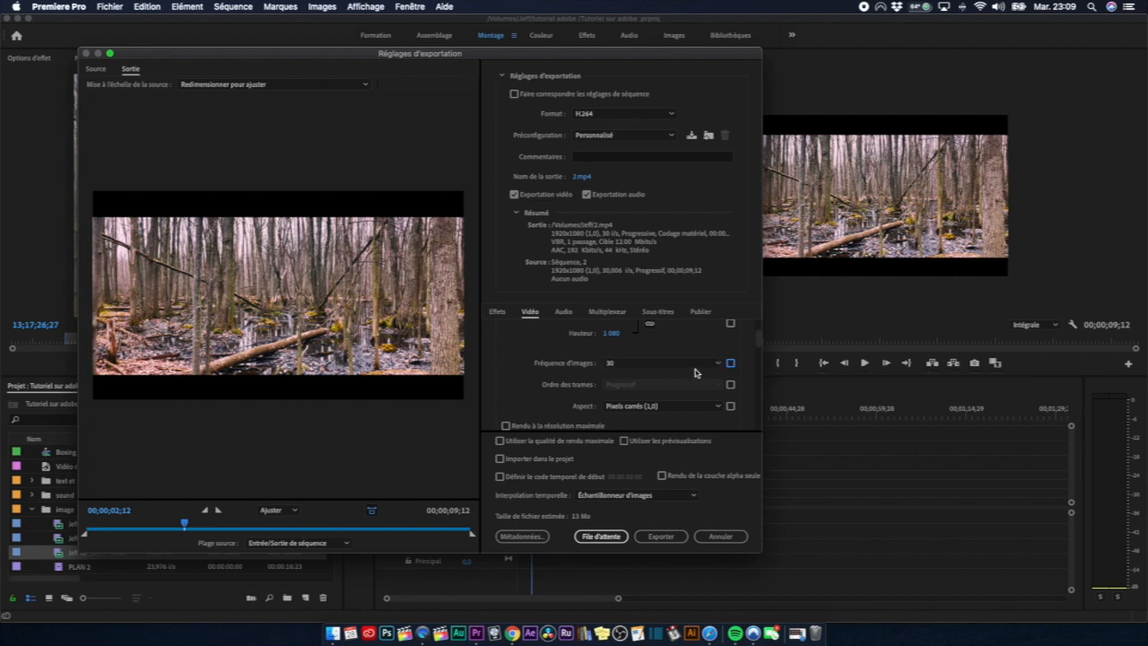
left_click(705, 363)
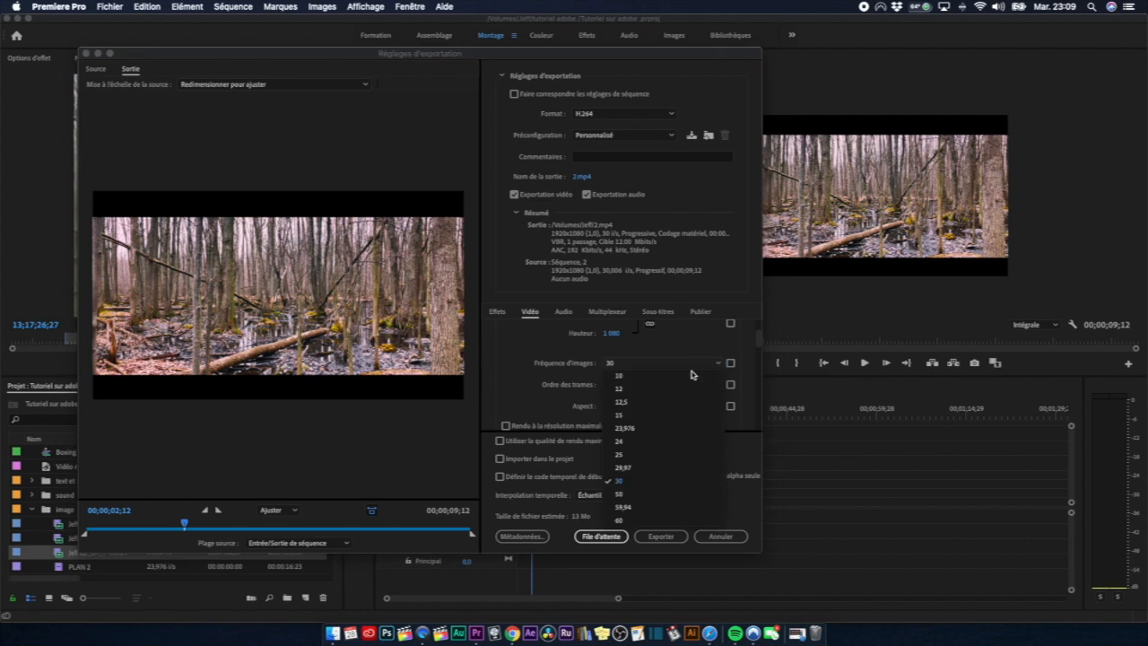
left_click(650, 441)
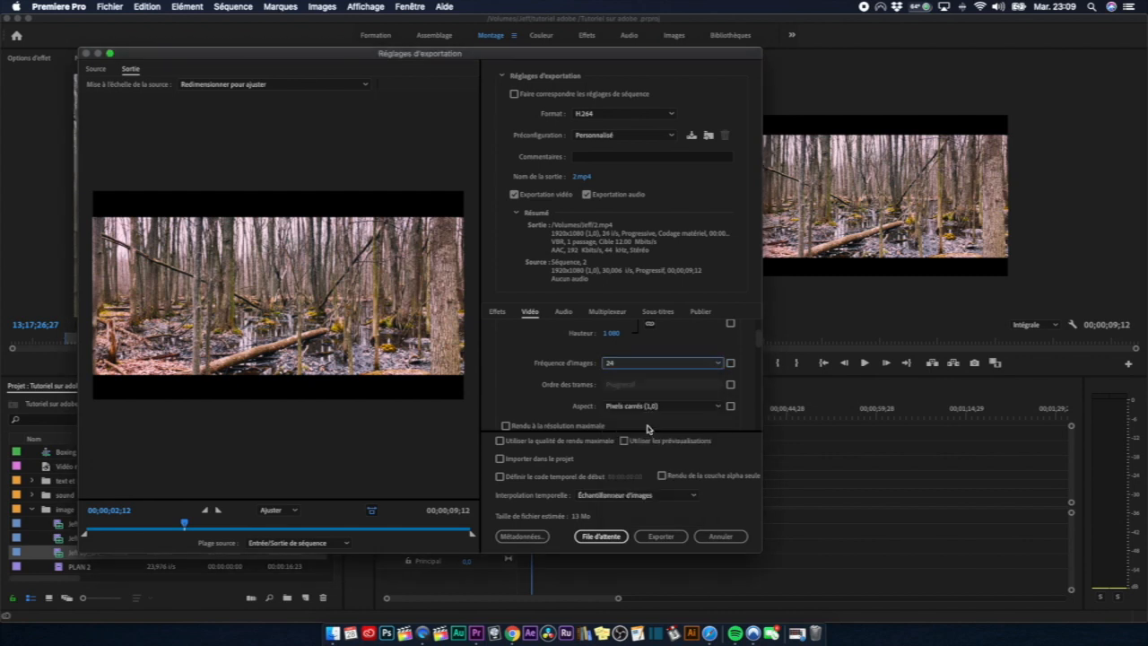
scroll(664, 359, "down", 2)
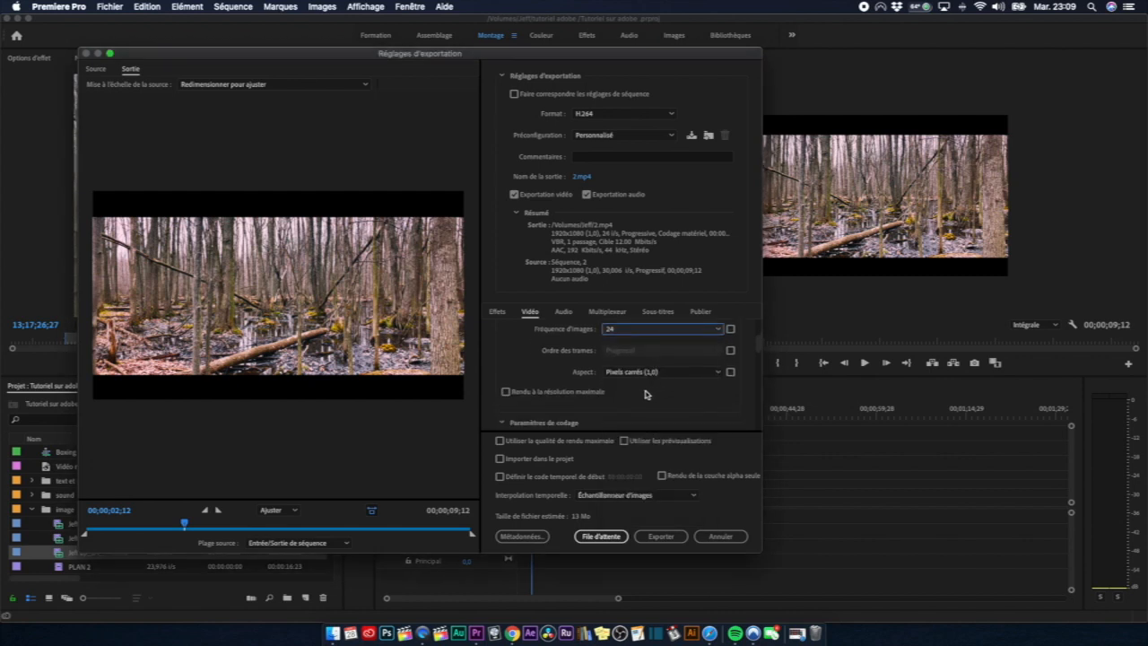
left_click(716, 373)
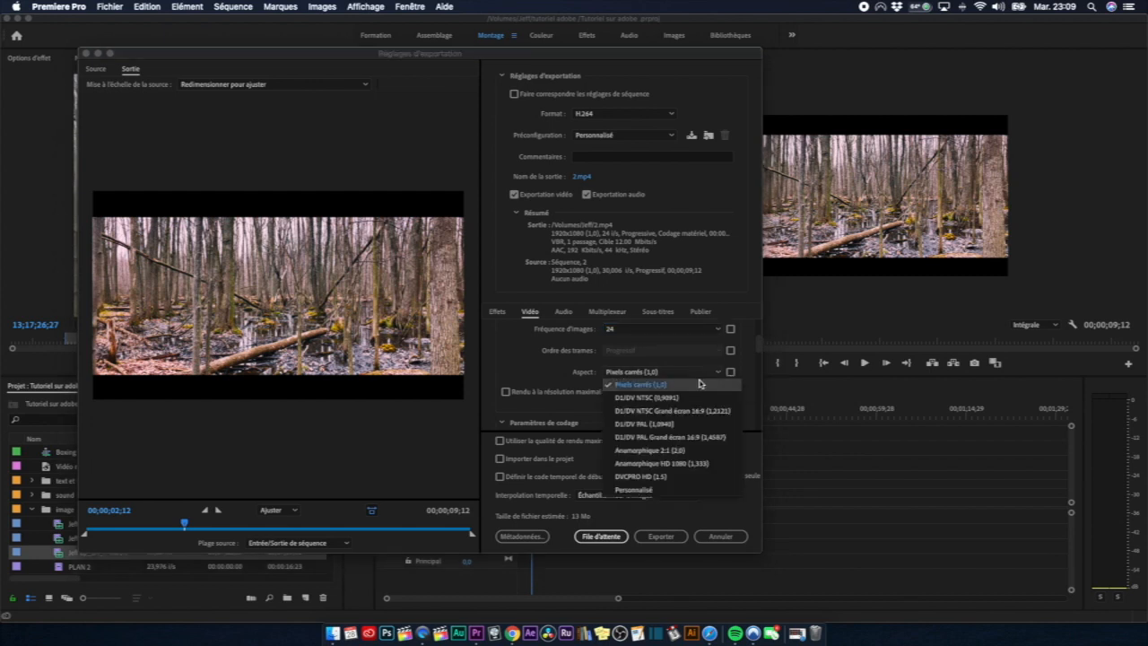
left_click(678, 487)
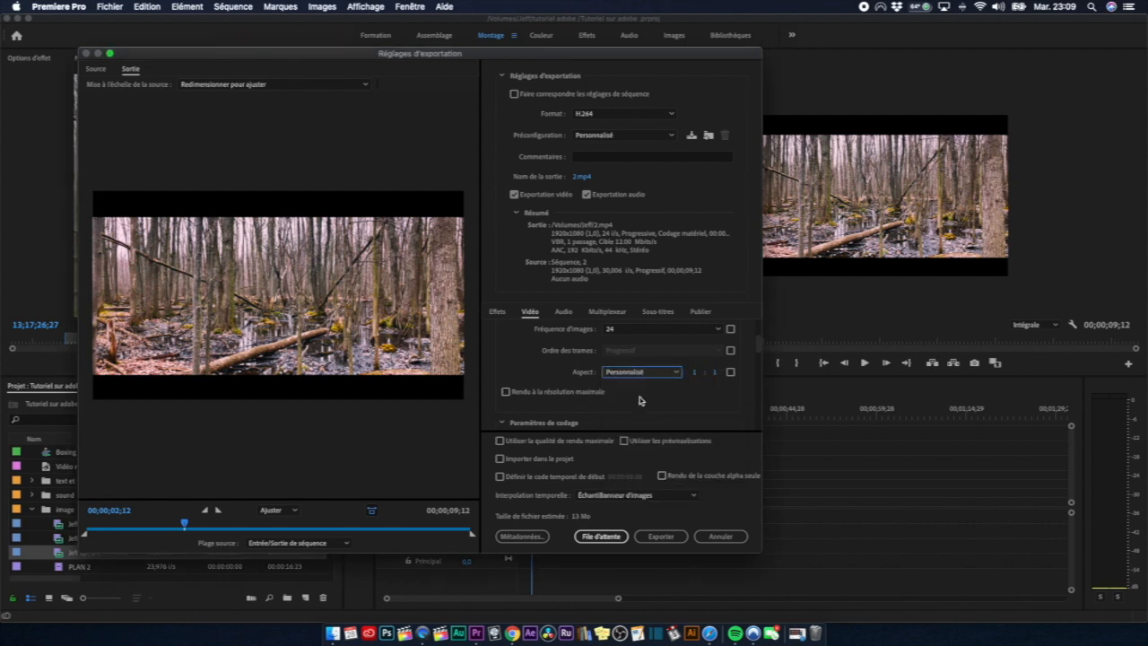
scroll(642, 395, "down", 2)
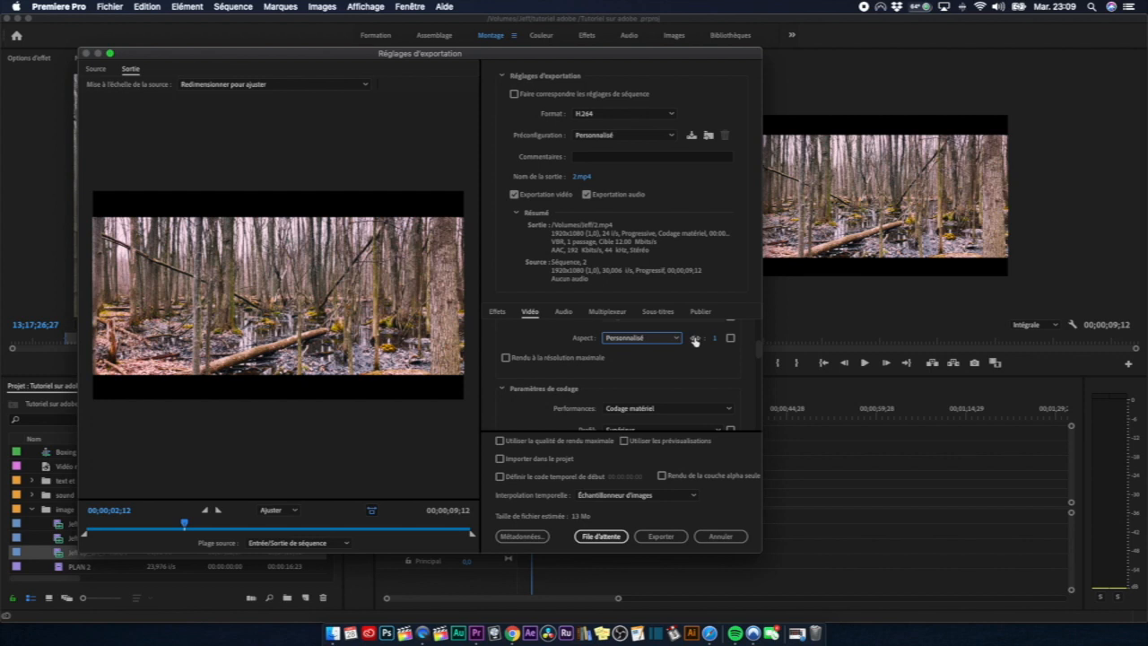
left_click(669, 338)
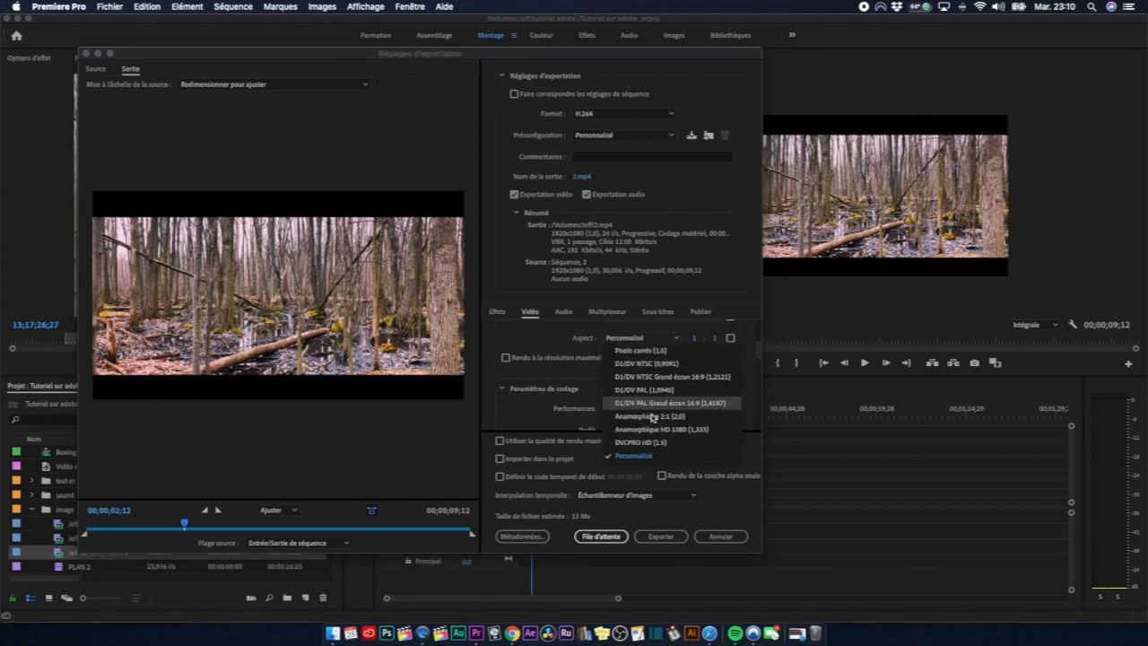
left_click(628, 352)
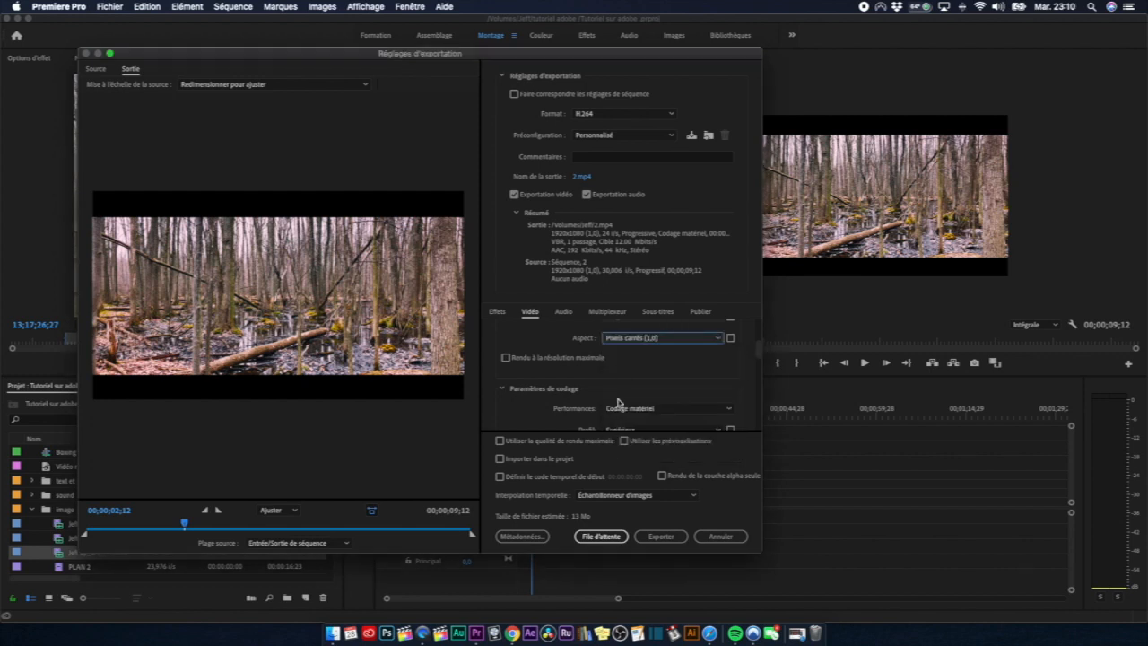
- Examine the basic video, encoding and advanced export settings, and the audio format and bitrate settings
scroll(619, 395, "up", 4)
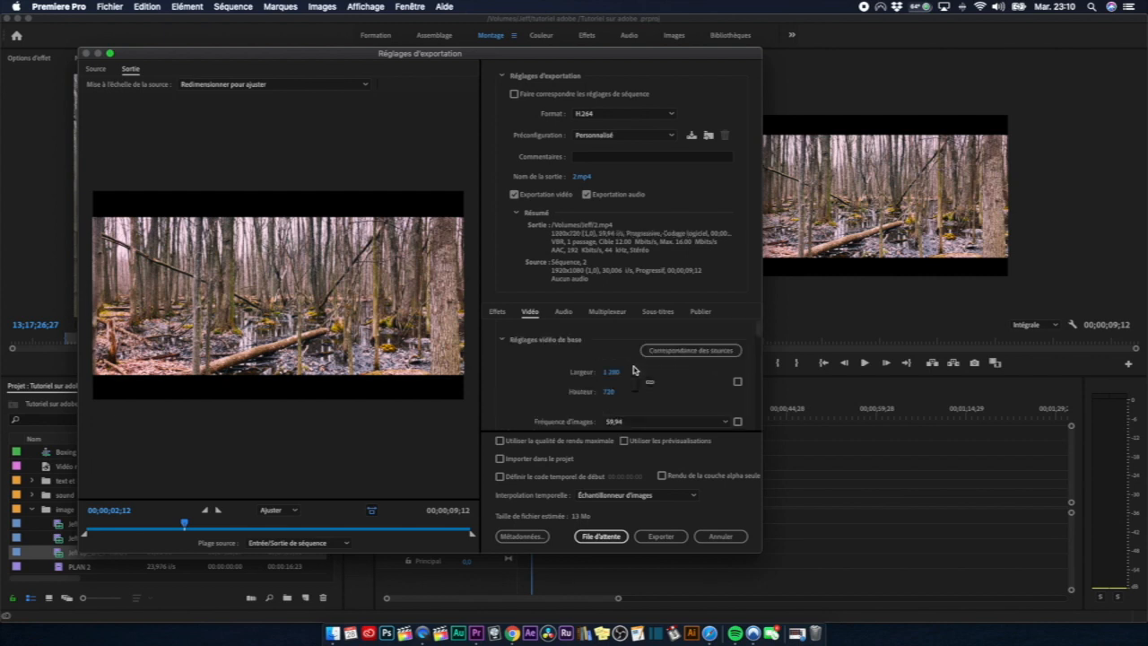
scroll(633, 369, "down", 3)
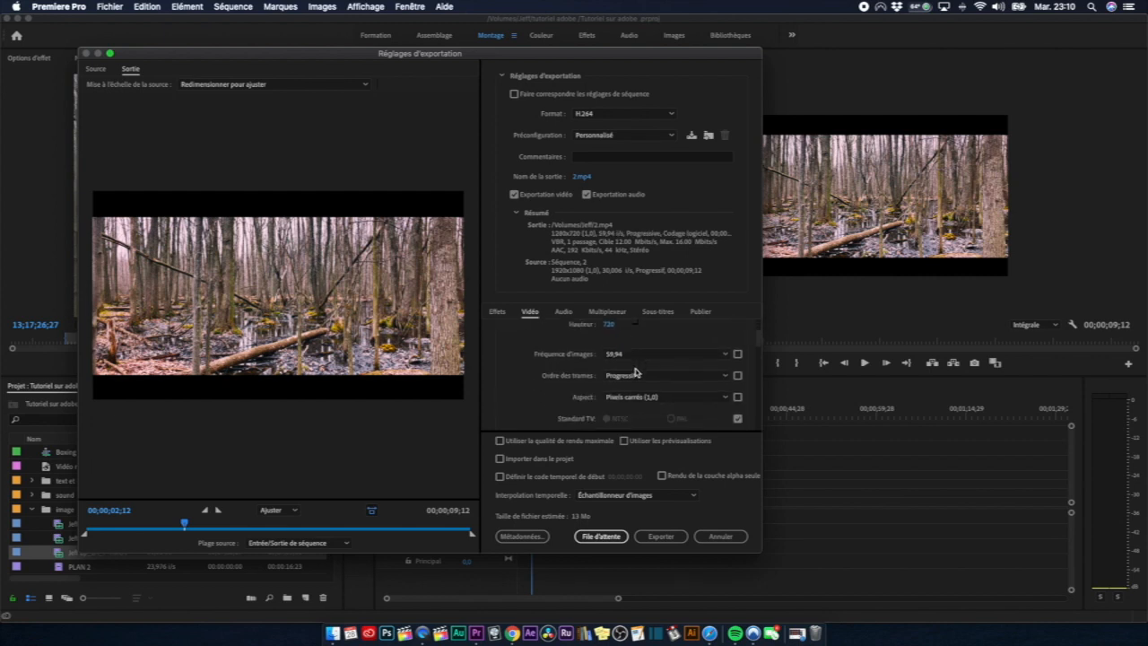
scroll(634, 371, "down", 5)
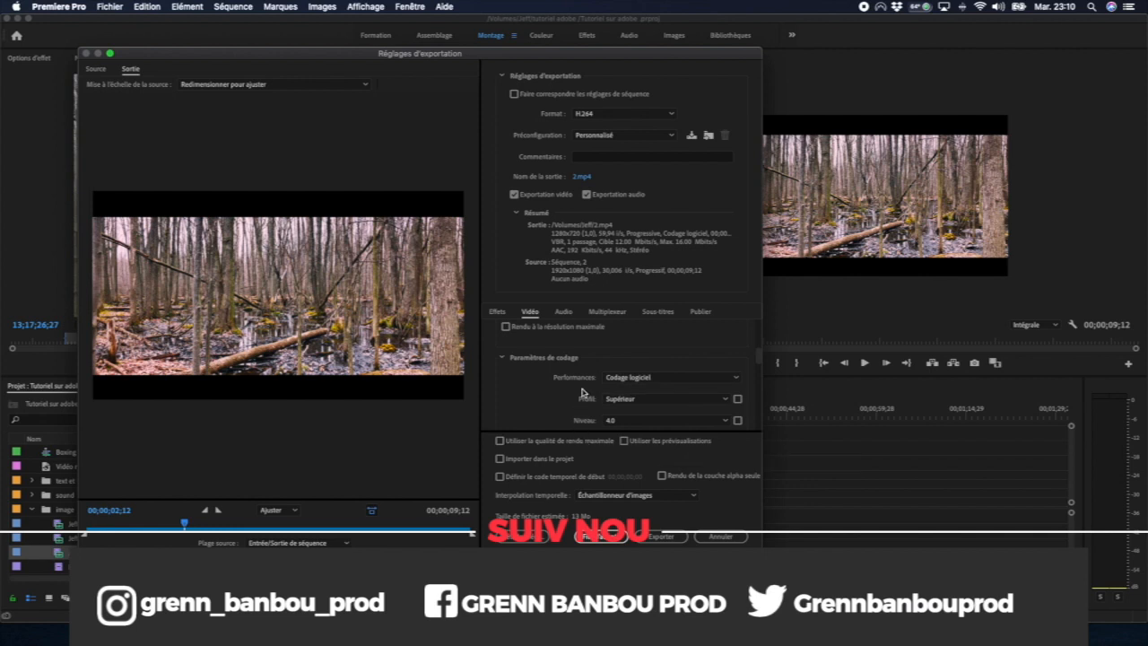
scroll(592, 386, "up", 6)
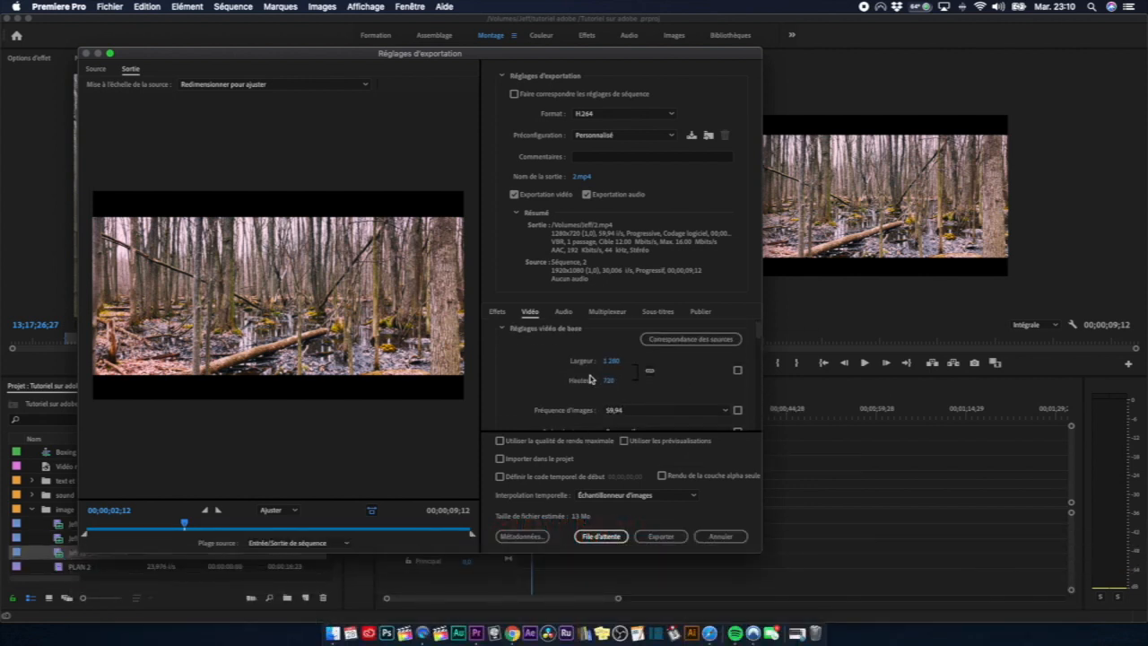
scroll(592, 382, "down", 8)
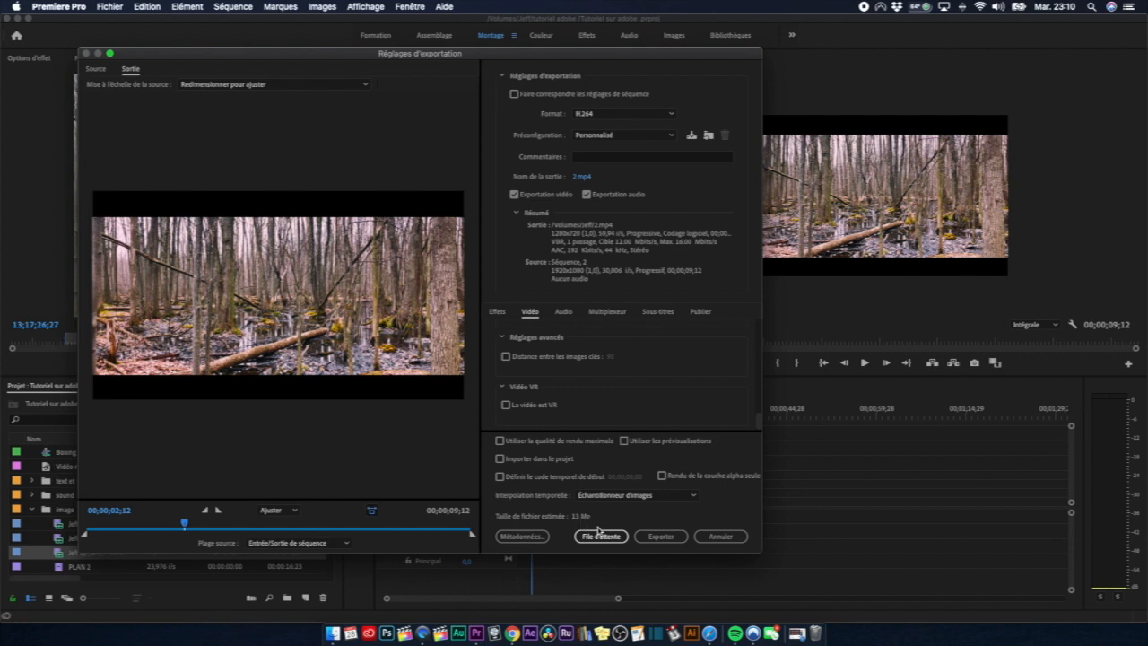
left_click(565, 312)
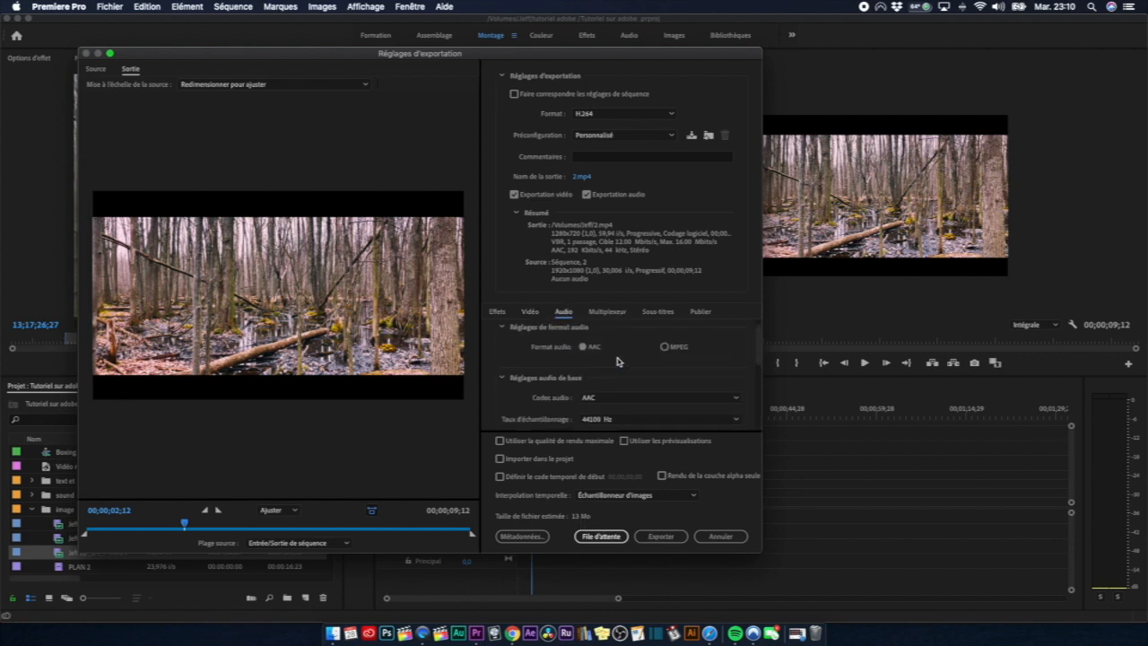
scroll(617, 361, "down", 5)
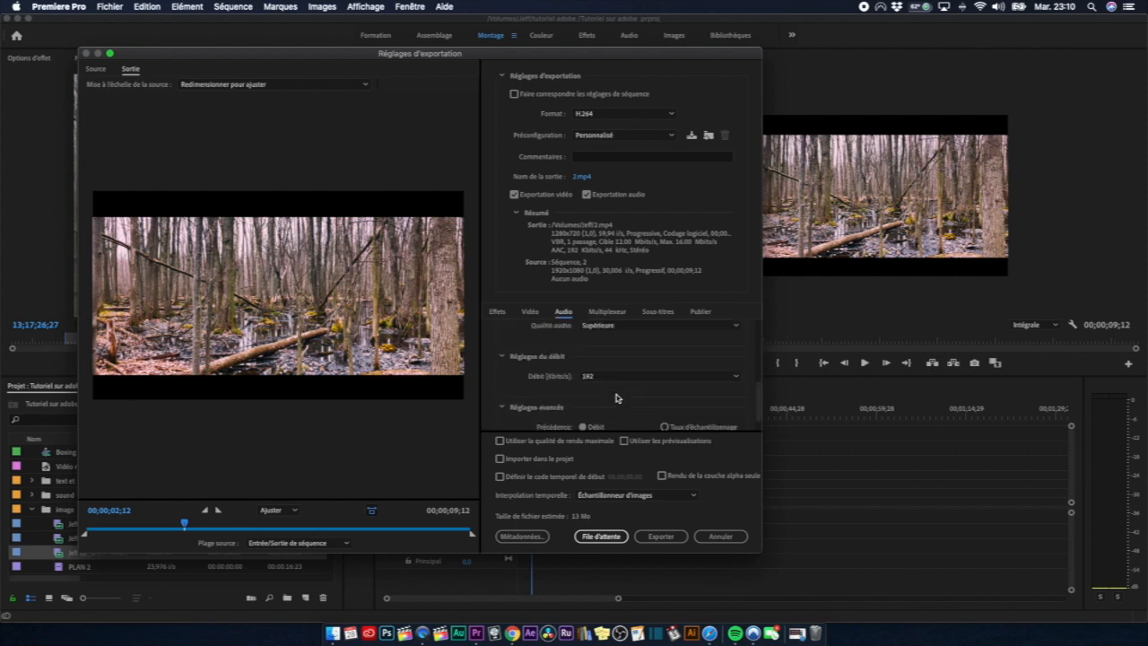
- Examine the multiplexer, captions and publishing export settings, going through the publishing services down to YouTube
scroll(617, 397, "down", 1)
left_click(599, 313)
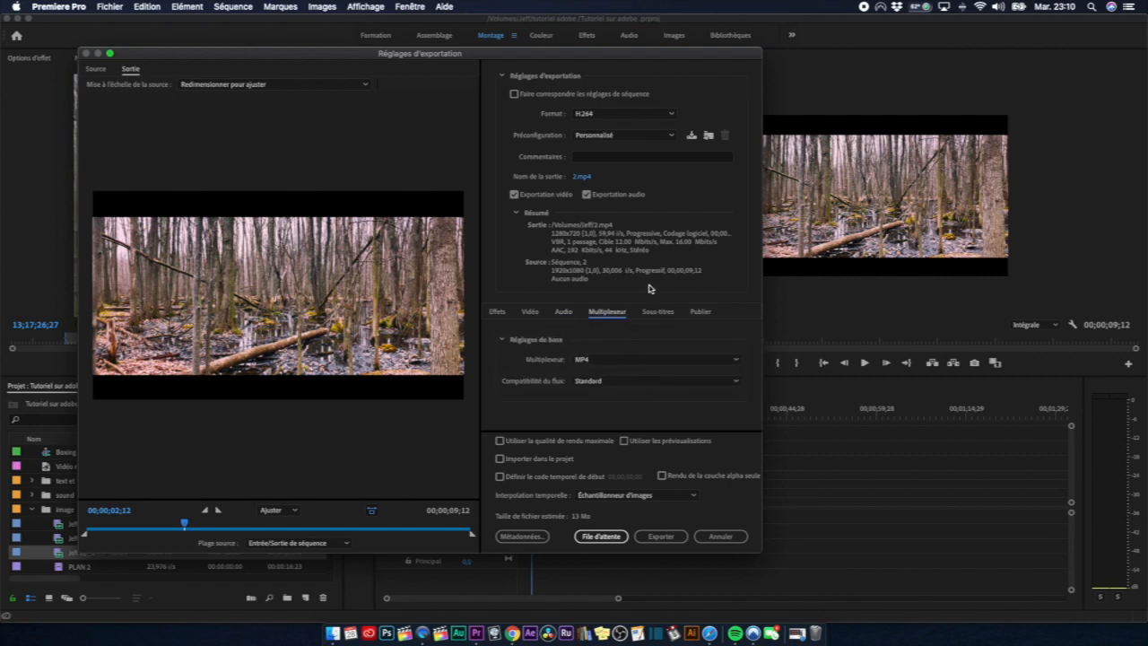
left_click(662, 313)
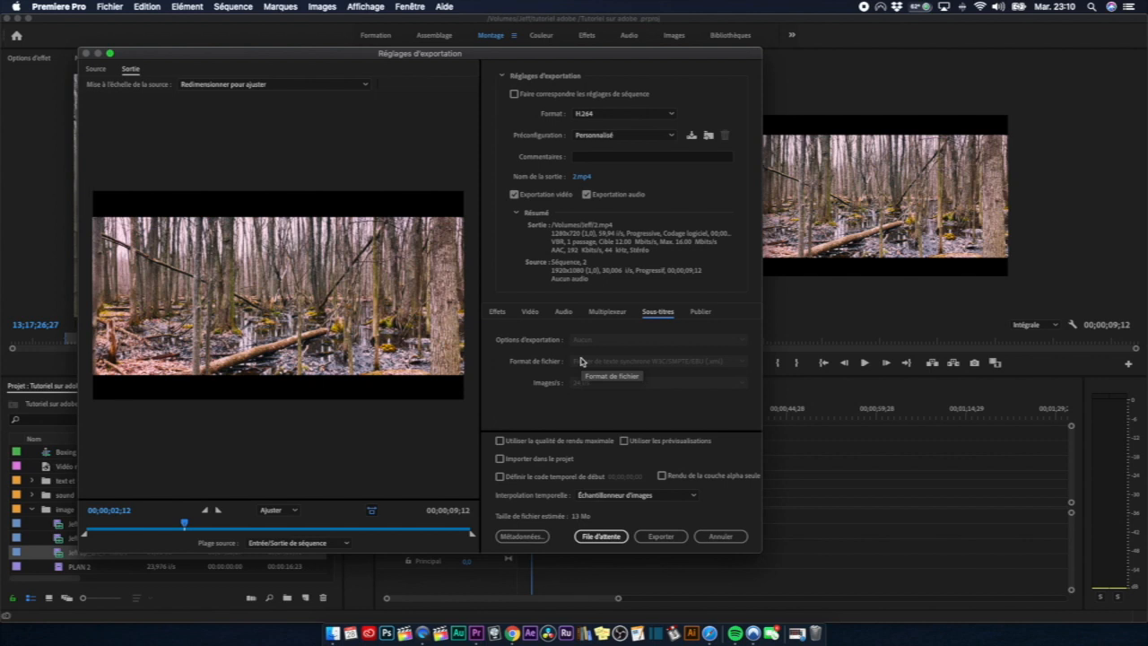
left_click(699, 312)
scroll(574, 400, "down", 2)
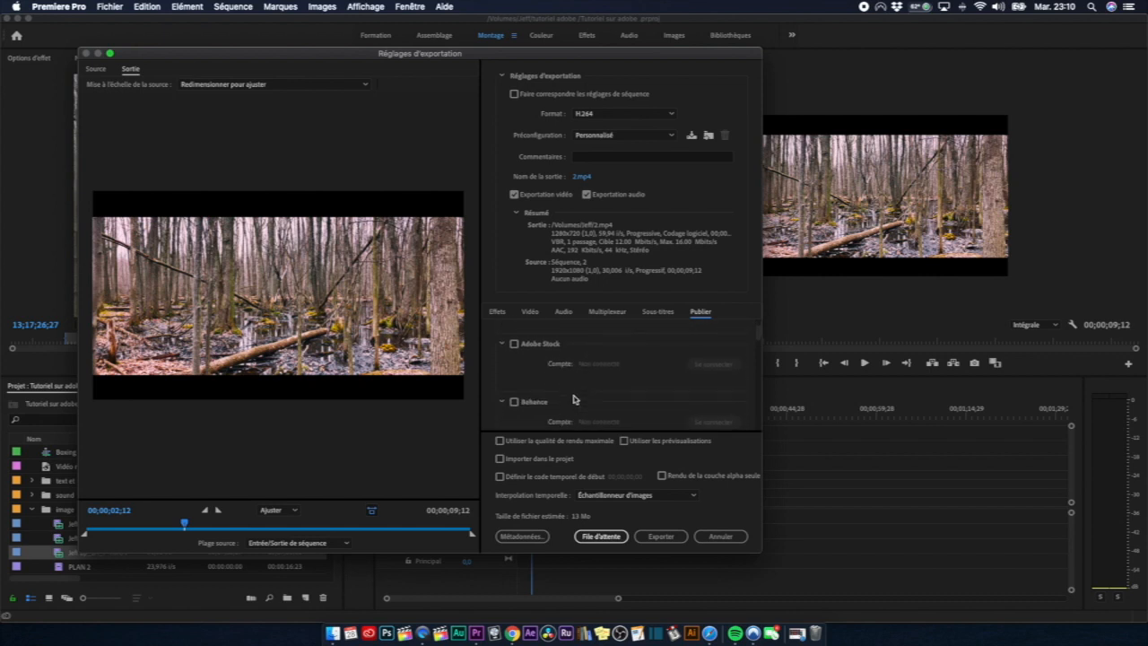
scroll(587, 408, "down", 5)
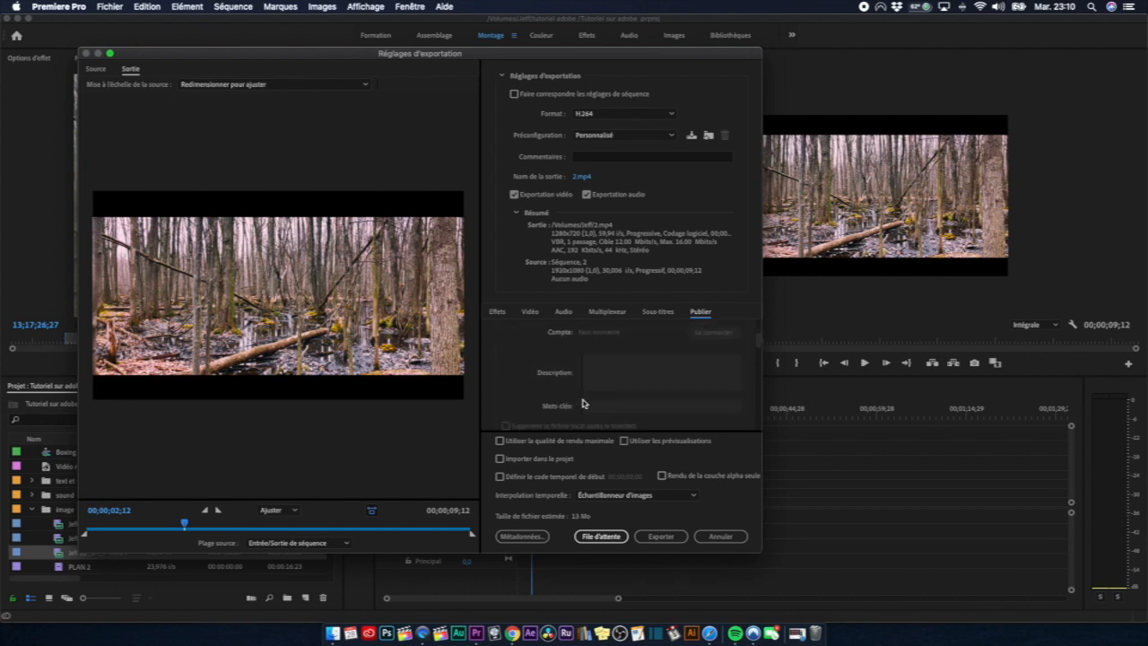
scroll(583, 403, "down", 2)
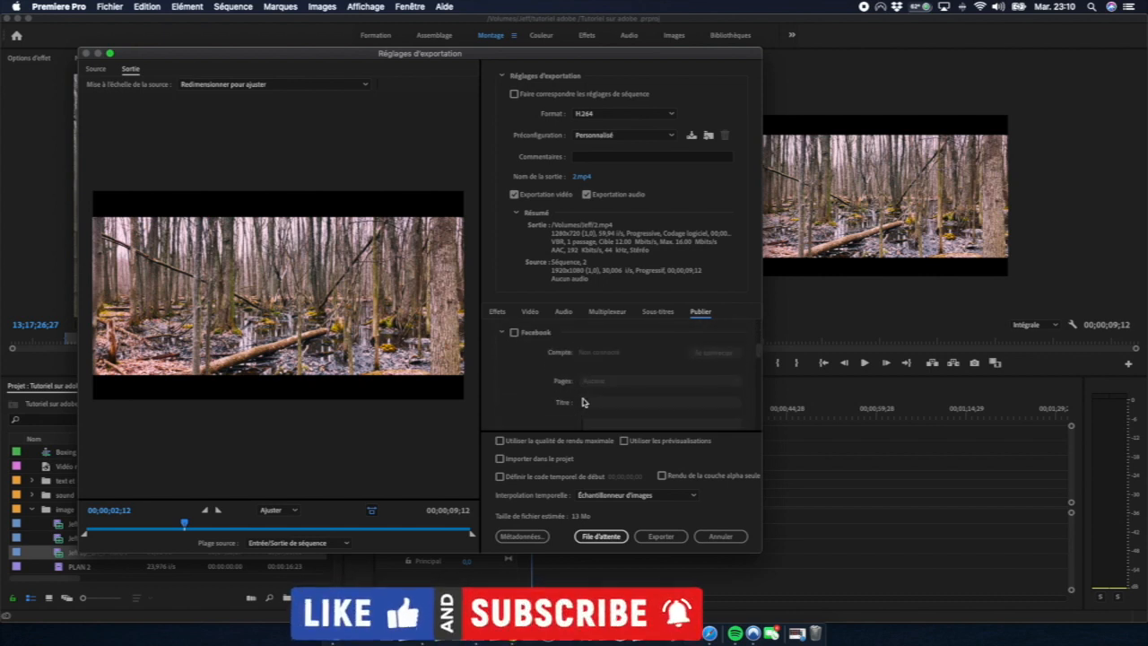
scroll(583, 401, "down", 5)
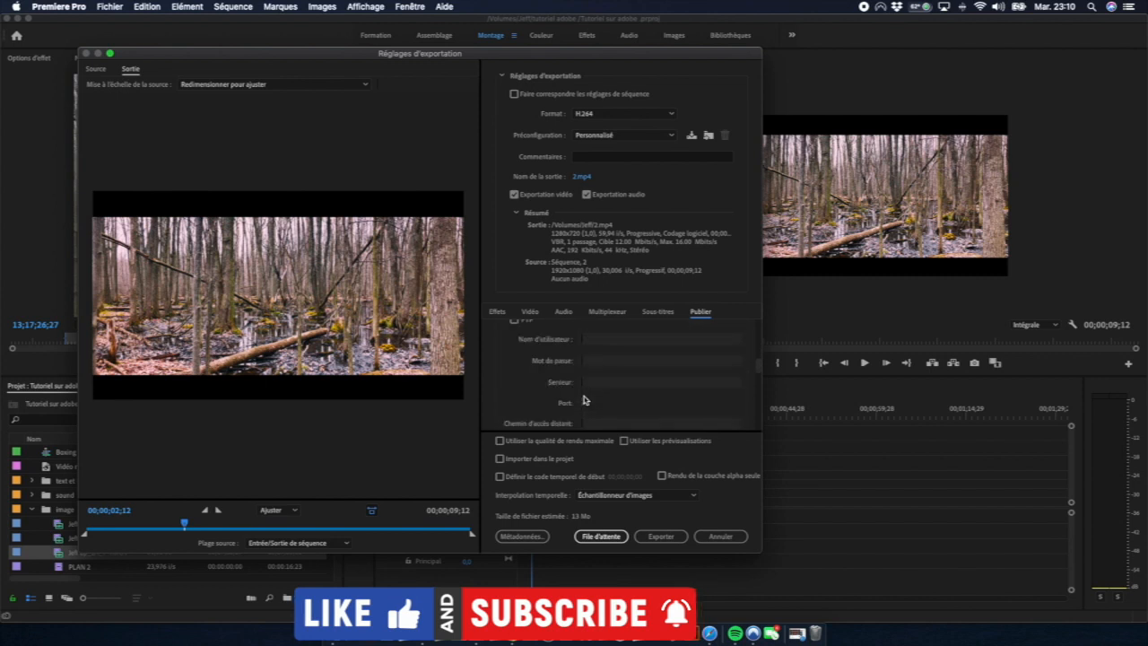
scroll(583, 400, "down", 5)
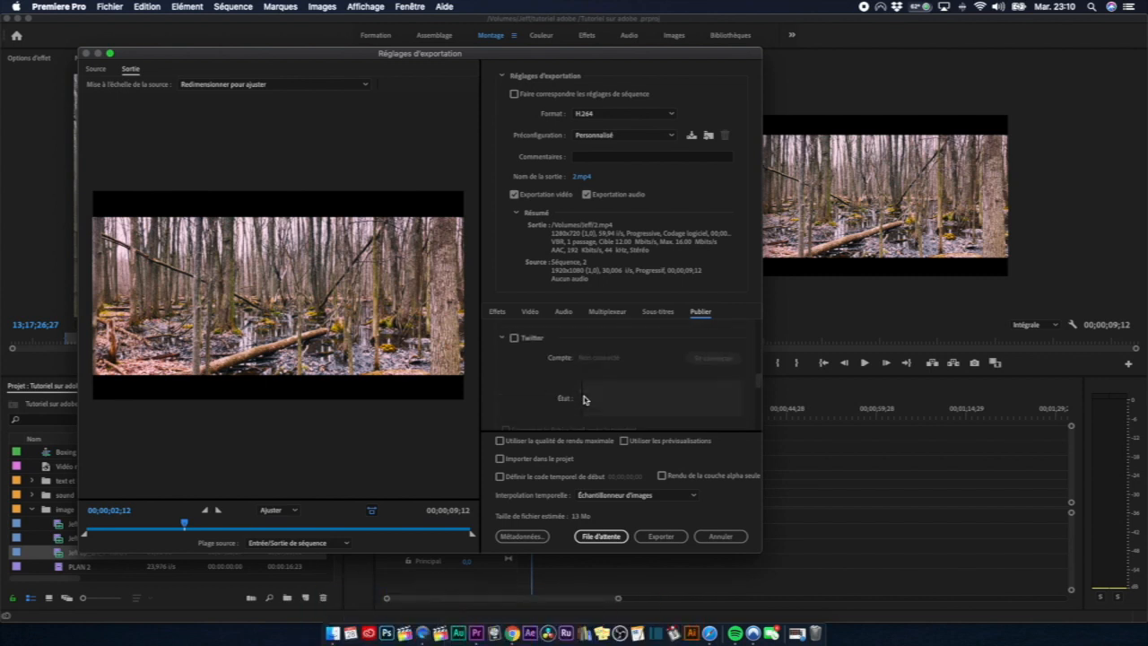
scroll(583, 401, "down", 4)
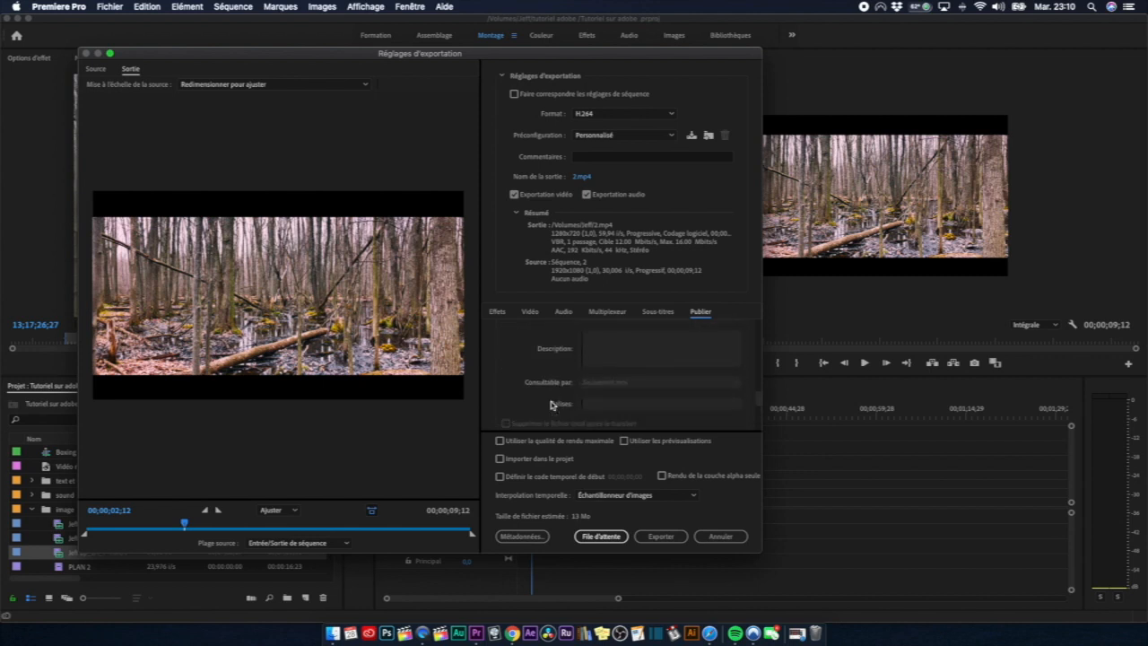
- Enable YouTube publishing to view its account, channel and playlist options, and disable it again
left_click(515, 377)
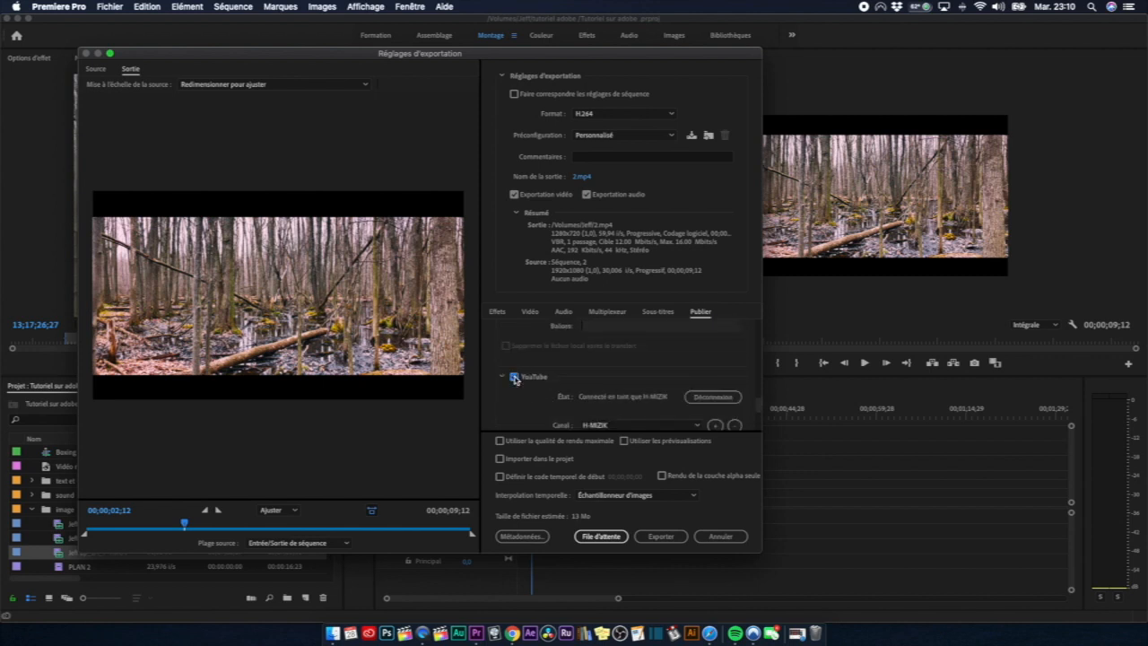
scroll(741, 408, "down", 2)
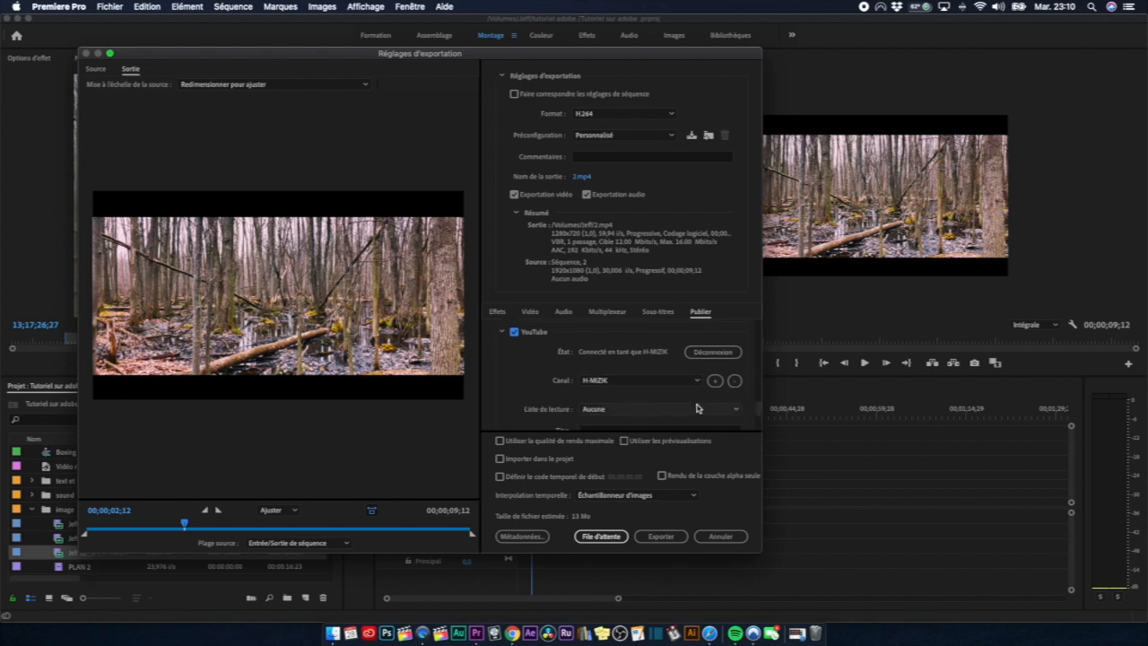
left_click(513, 333)
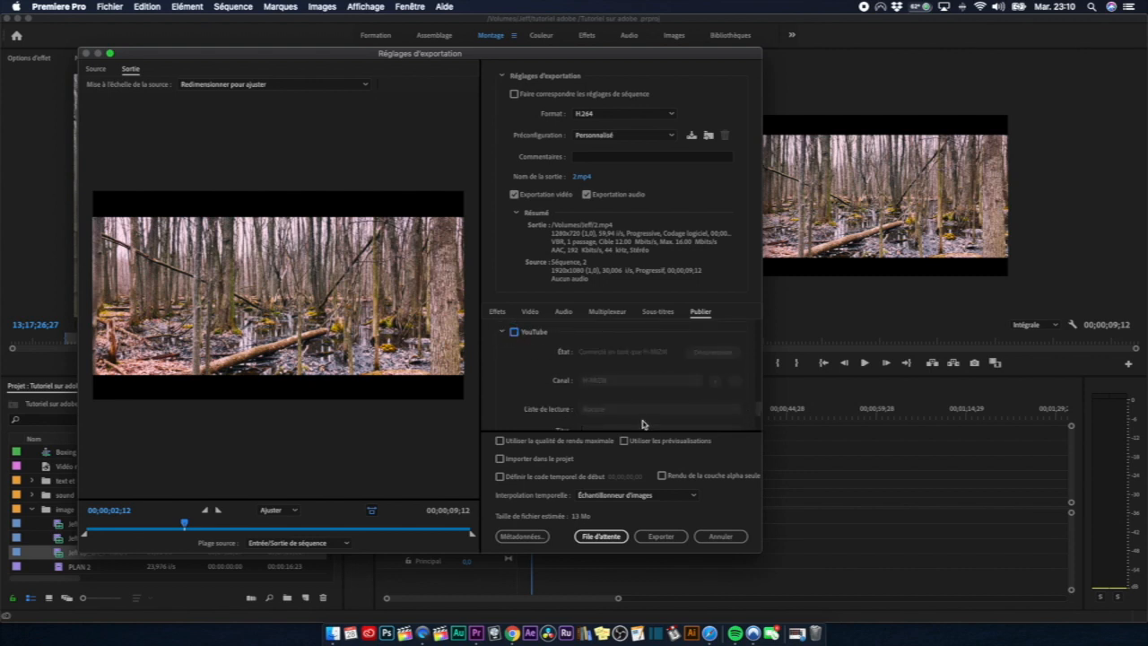
- Look over the effects export settings and export the sequence directly as 2.mp4
scroll(643, 410, "down", 2)
scroll(642, 411, "up", 5)
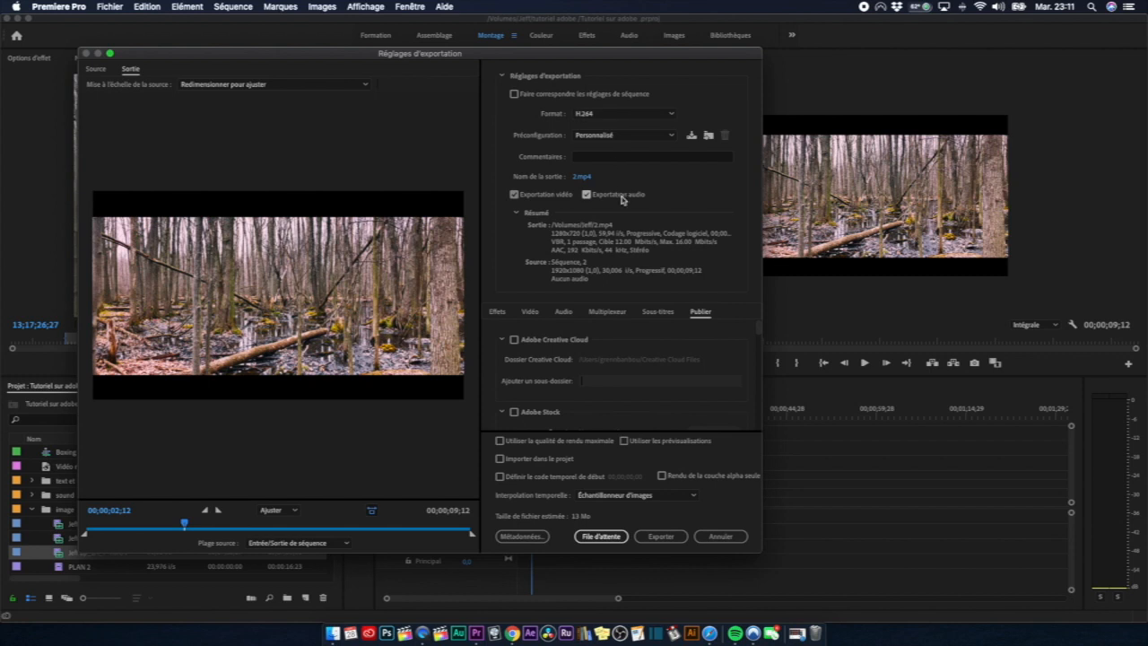
left_click(500, 312)
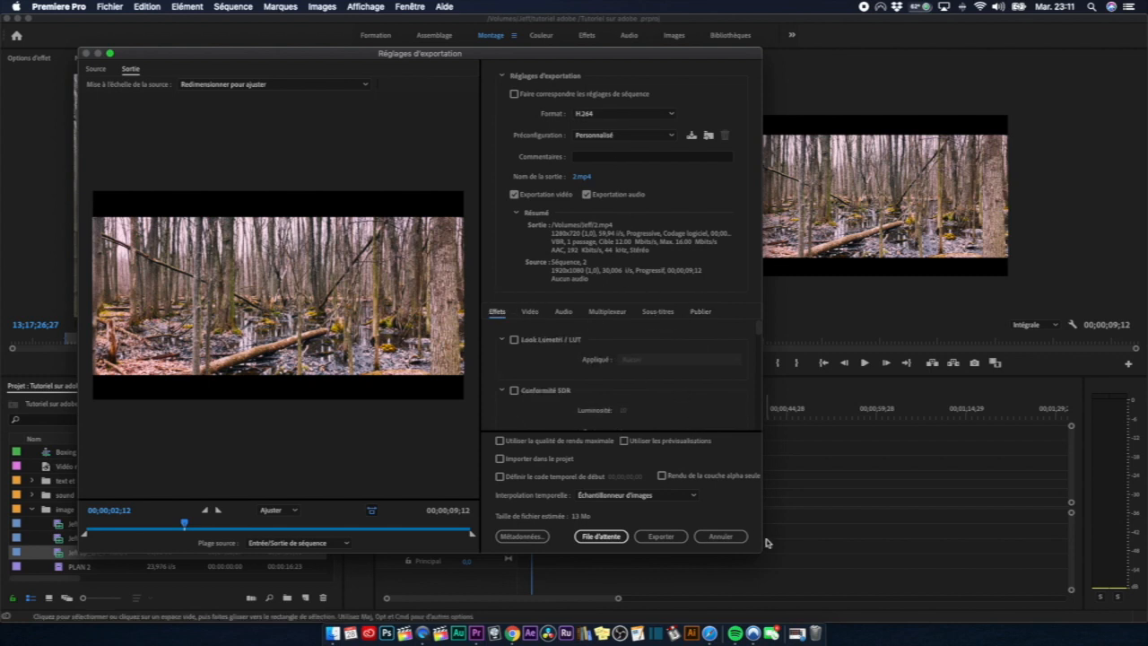
scroll(706, 335, "down", 5)
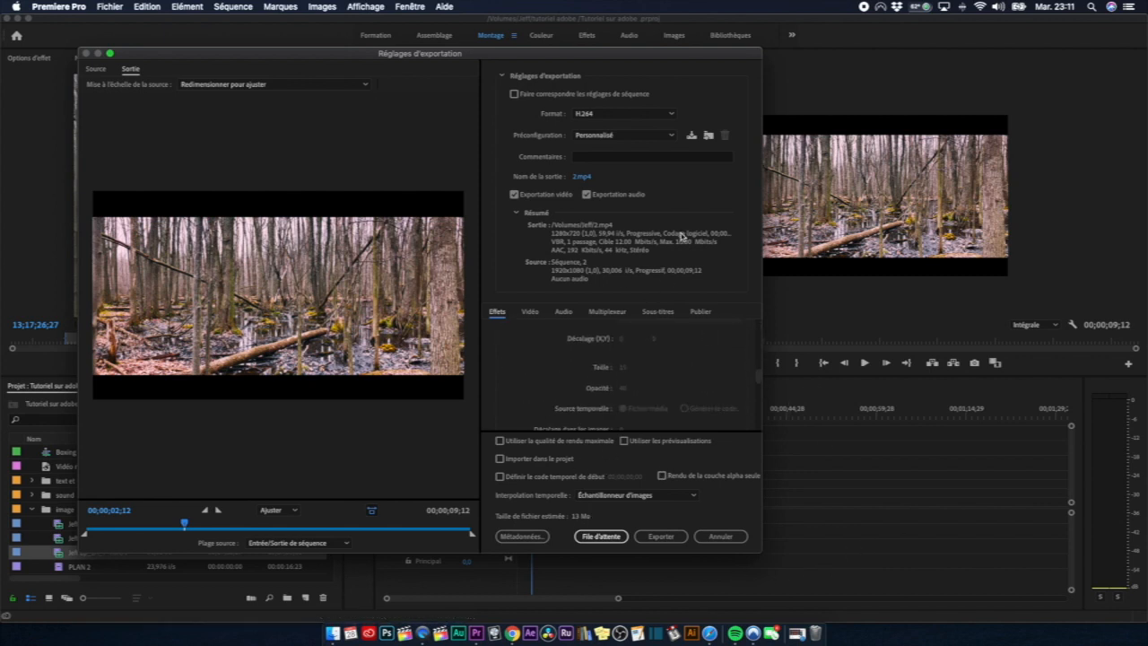
left_click(660, 537)
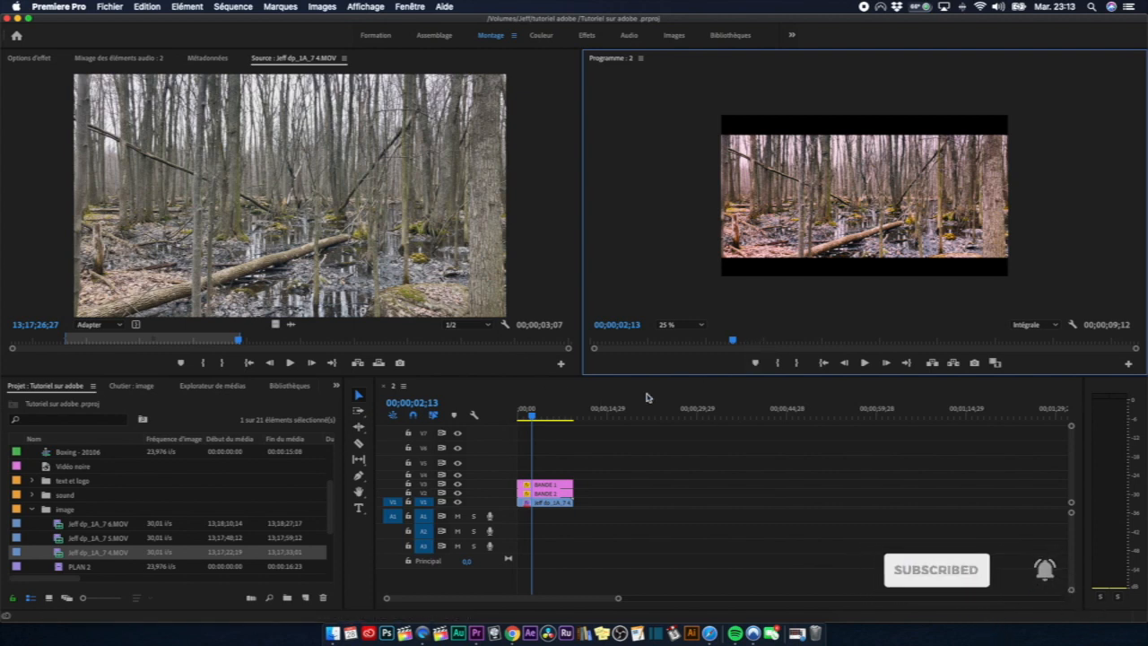
- Scrub the timeline playhead through the sequence to 00;00;06;05
left_click(524, 419)
left_click_drag(524, 418, 556, 435)
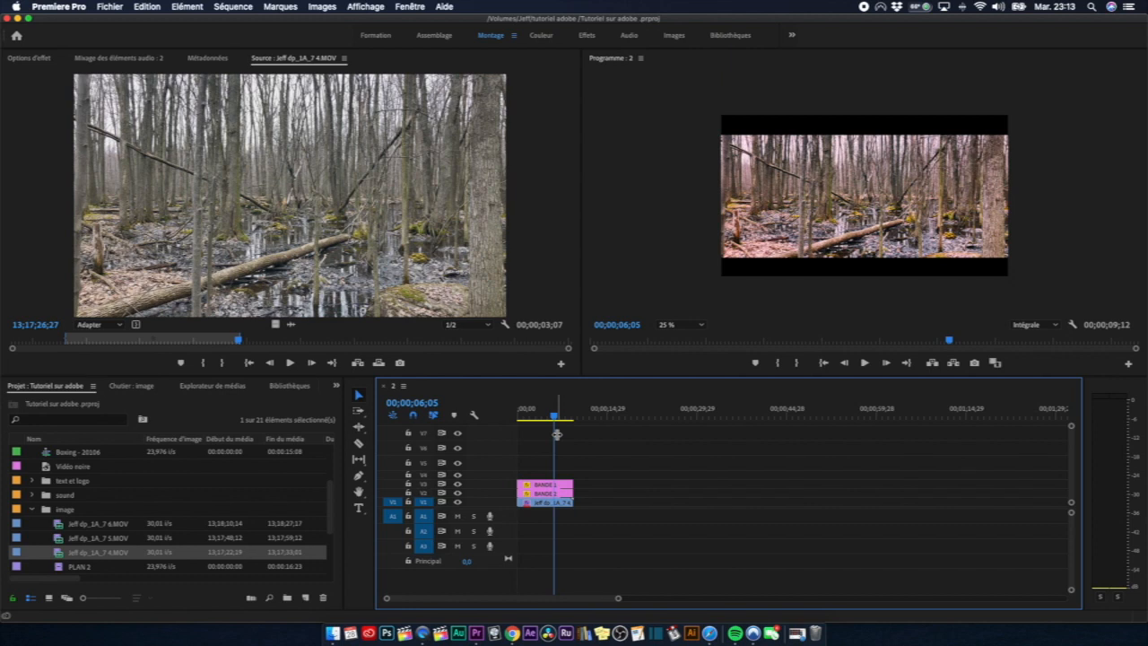